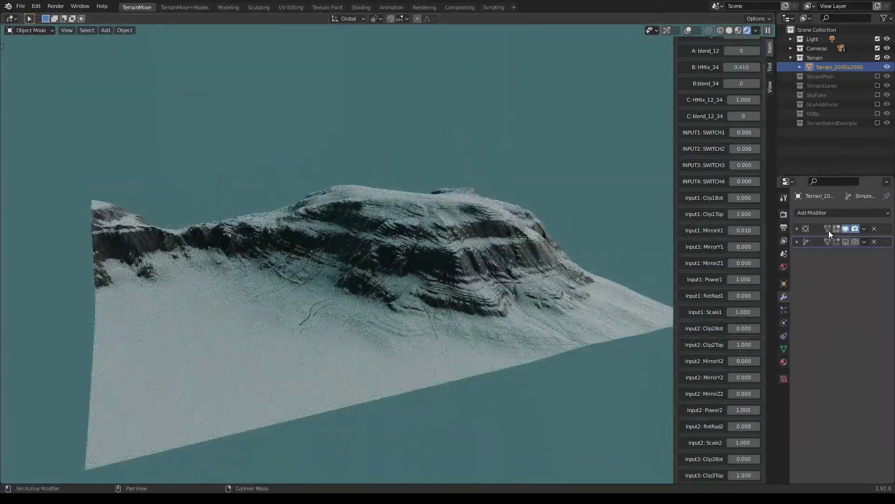
Show the Simple Deform effect on the terrain in the viewport, viewed from a low angle.
{"action": "left_click", "coordinate": [846, 242]}
{"action": "middle_click_drag", "start_coordinate": [385, 308], "coordinate": [457, 297]}
{"action": "scroll", "coordinate": [740, 104], "scroll_direction": "up", "scroll_amount": 2}
Set INPUT4: SWITCH4 to 1.000, B: HMix_34 to 0.830 and C: HMix_12_34 to 0.640.
{"action": "left_click_drag", "start_coordinate": [741, 104], "coordinate": [751, 105]}
{"action": "left_click_drag", "start_coordinate": [743, 137], "coordinate": [716, 137]}
{"action": "middle_click_drag", "start_coordinate": [420, 280], "coordinate": [461, 300]}
{"action": "left_click_drag", "start_coordinate": [742, 104], "coordinate": [747, 104]}
{"action": "left_click_drag", "start_coordinate": [742, 219], "coordinate": [757, 219]}
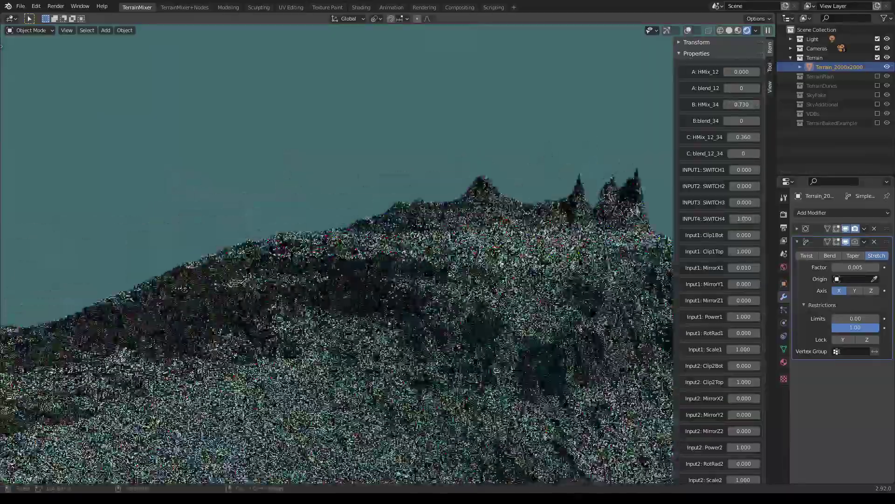
{"action": "left_click", "coordinate": [756, 105]}
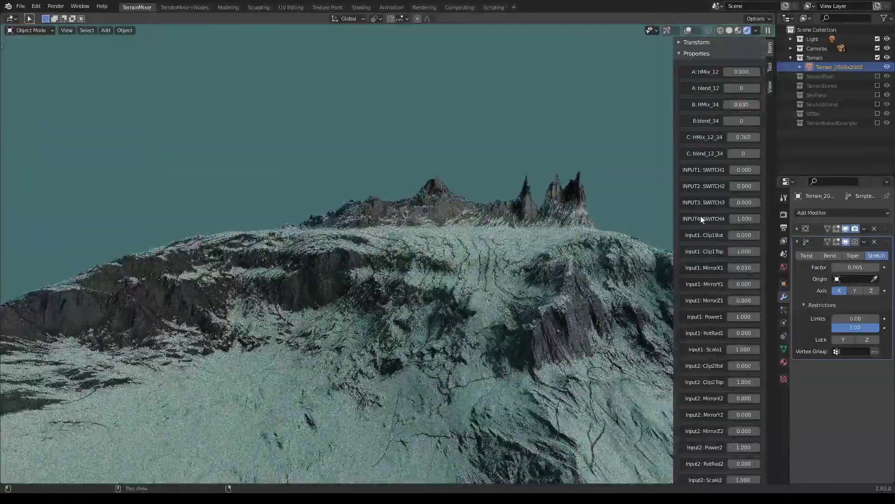
{"action": "left_click", "coordinate": [757, 137]}
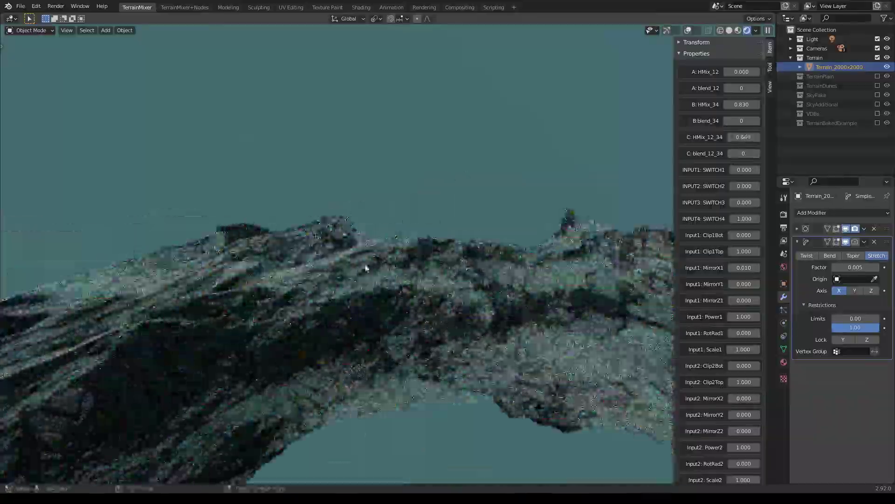
{"action": "middle_click_drag", "start_coordinate": [366, 268], "coordinate": [407, 248]}
Expand the Subdivision modifier and set its viewport Levels to 6.
{"action": "left_click", "coordinate": [798, 229], "text": "ctrl"}
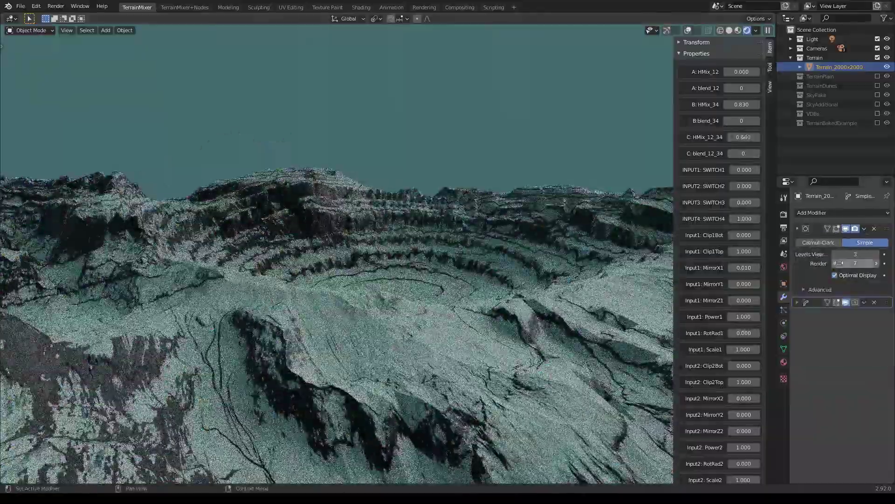
{"action": "left_click", "coordinate": [849, 251]}
{"action": "type", "text": "6"}
{"action": "key", "text": "Return"}
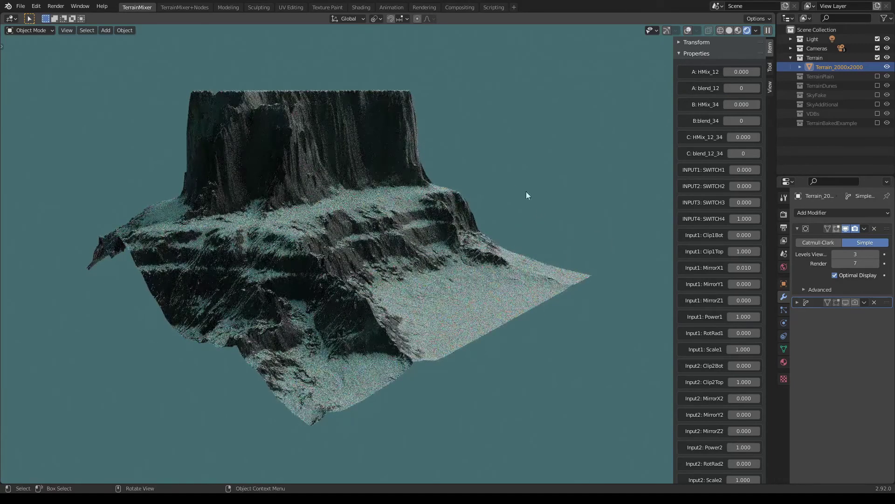
Switch to the TerrainMixer+Nodes workspace and scroll the sidebar to the top.
{"action": "left_click", "coordinate": [177, 8]}
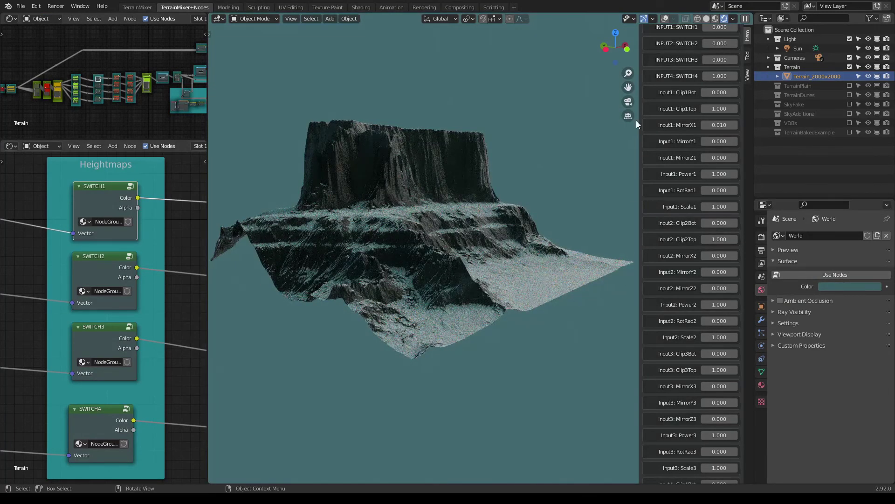
{"action": "scroll", "coordinate": [688, 133], "scroll_direction": "up", "scroll_amount": 7}
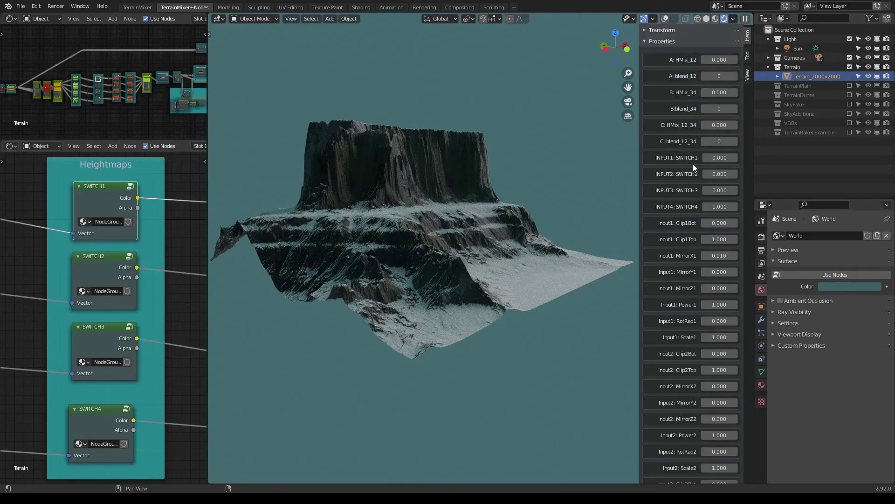
Return to the TerrainMixer workspace and orbit closer around the snowy mesa.
{"action": "left_click", "coordinate": [136, 8]}
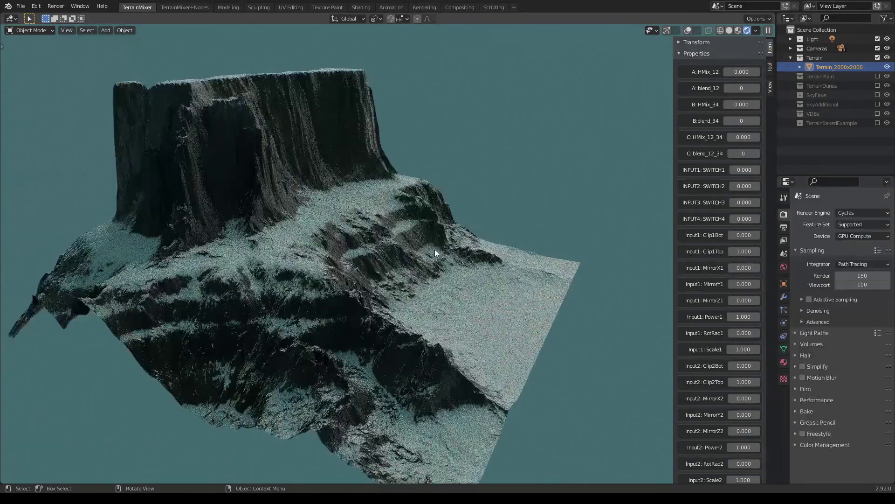
{"action": "middle_click_drag", "start_coordinate": [434, 249], "coordinate": [417, 253]}
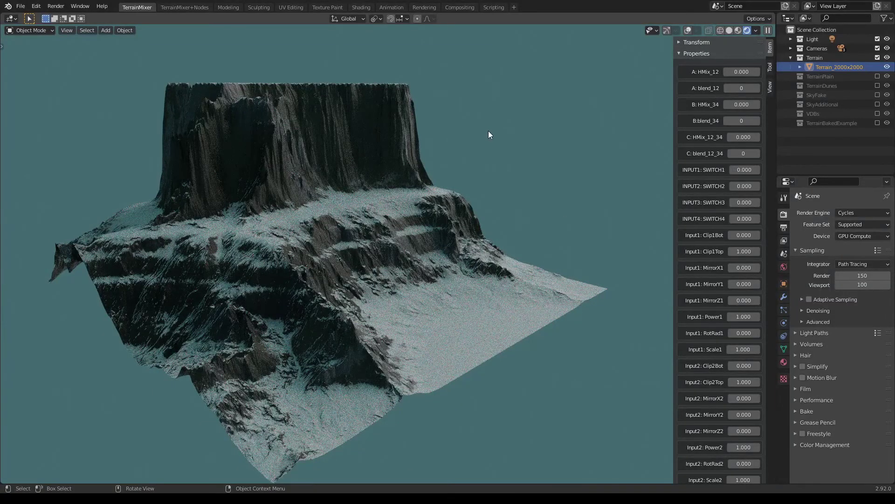
Switch to the TerrainMixer+Nodes workspace to view the SWITCH1–SWITCH4 heightmap nodes.
{"action": "left_click", "coordinate": [177, 7]}
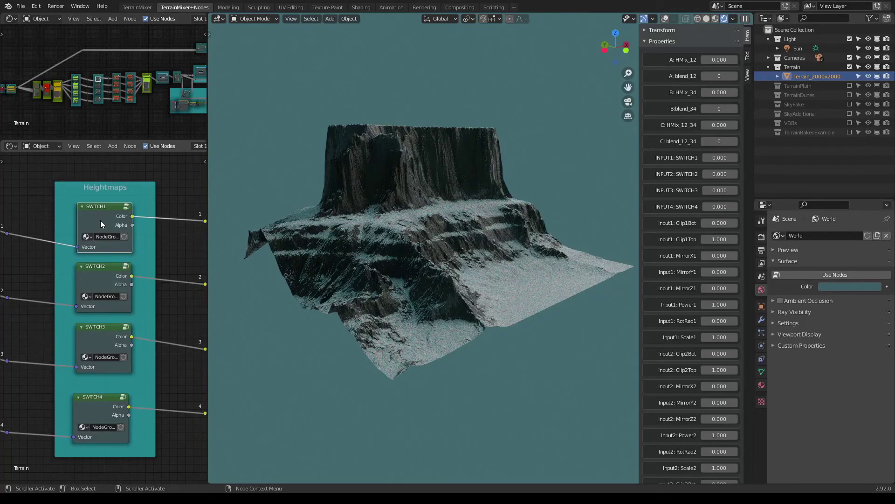
{"action": "key", "text": "Tab"}
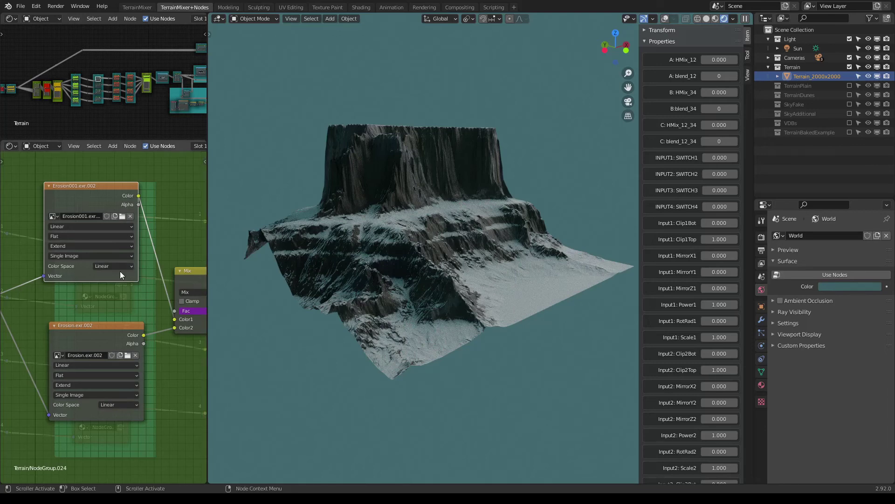
{"action": "key", "text": "Tab"}
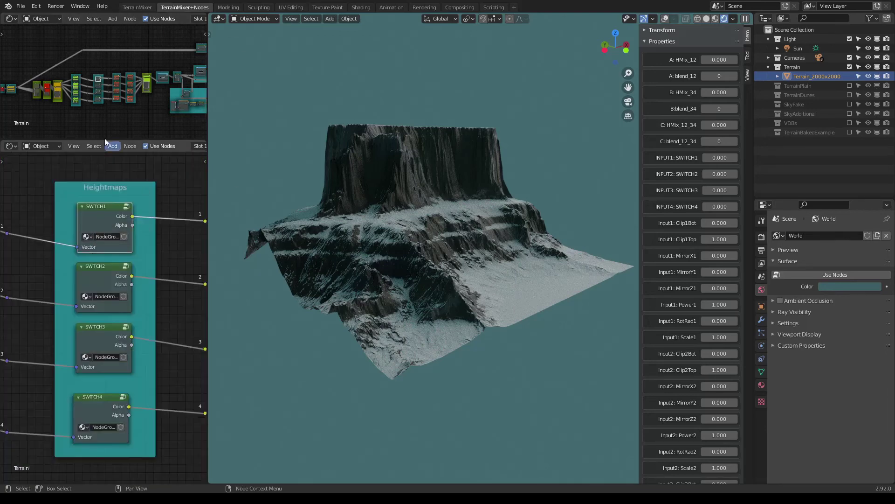
Return to the TerrainMixer slider workspace showing the snowy mesa.
{"action": "left_click", "coordinate": [136, 7]}
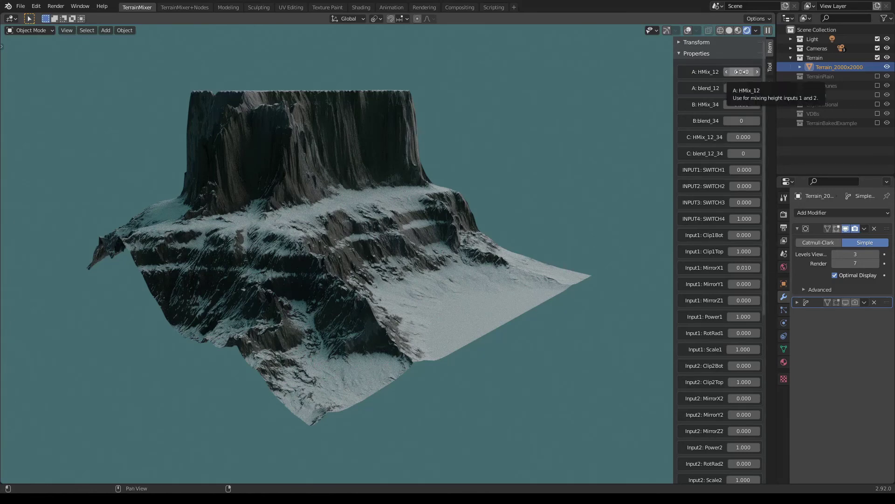
{"action": "left_click_drag", "start_coordinate": [741, 71], "coordinate": [802, 71]}
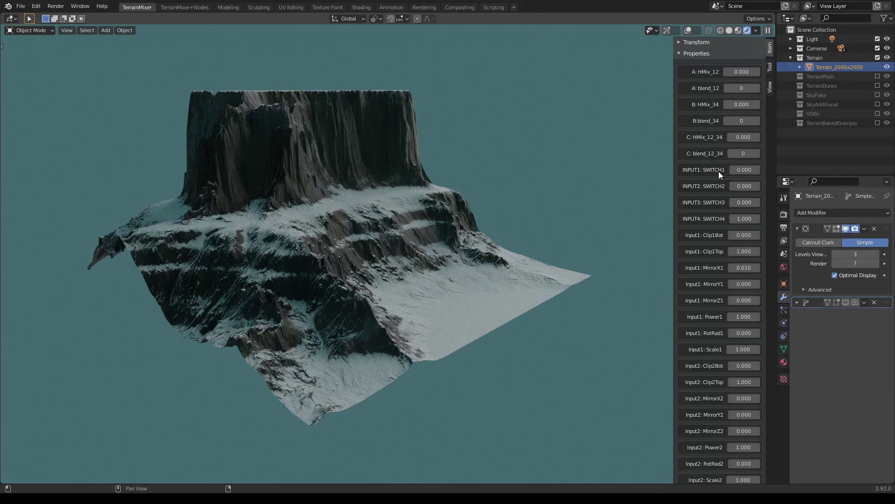
Raise INPUT1: SWITCH1 to 1.000, then lower it to 0.350, orbiting to inspect each terrain.
{"action": "left_click_drag", "start_coordinate": [740, 170], "coordinate": [741, 170]}
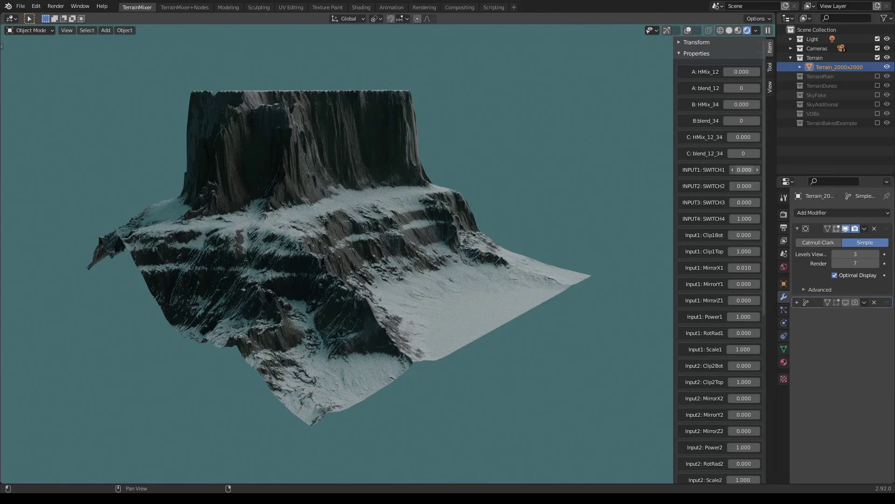
{"action": "middle_click_drag", "start_coordinate": [314, 284], "coordinate": [494, 275]}
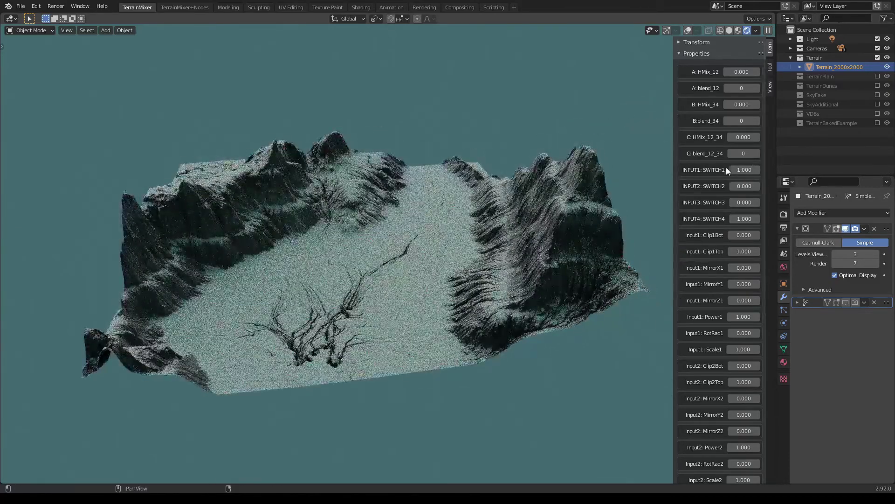
{"action": "left_click", "coordinate": [744, 168]}
{"action": "mouse_move", "coordinate": [744, 169]}
{"action": "left_mouse_down"}
{"action": "mouse_move", "coordinate": [716, 170]}
{"action": "mouse_move", "coordinate": [747, 170]}
{"action": "left_mouse_up"}
{"action": "middle_click_drag", "start_coordinate": [400, 254], "coordinate": [425, 254]}
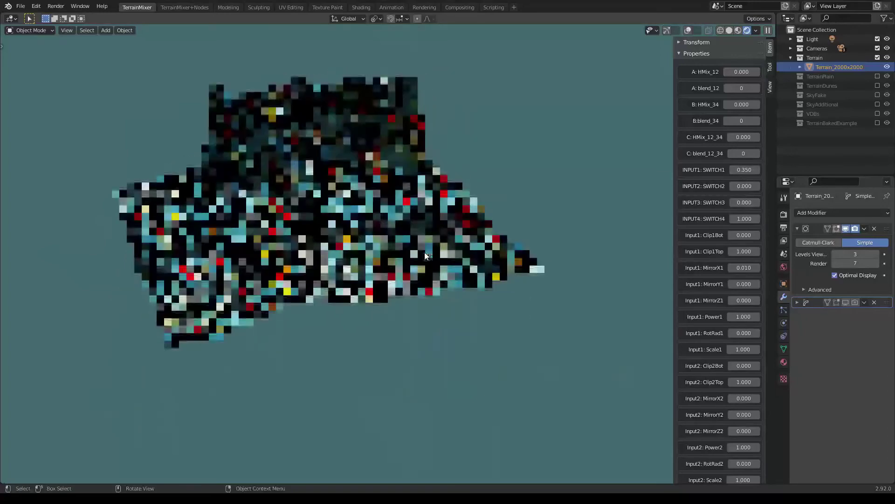
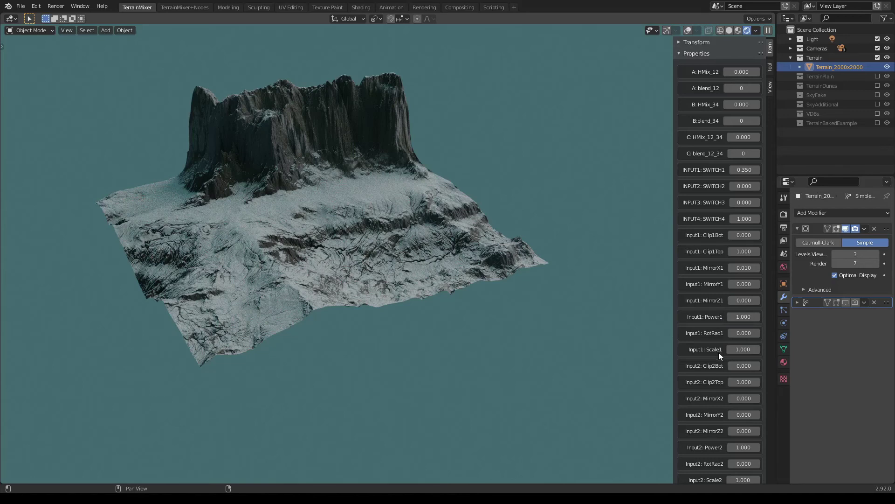
Orbit the view to inspect the snowy plateau with INPUT1: SWITCH1 at 0.350.
{"action": "middle_click_drag", "start_coordinate": [503, 390], "coordinate": [541, 386]}
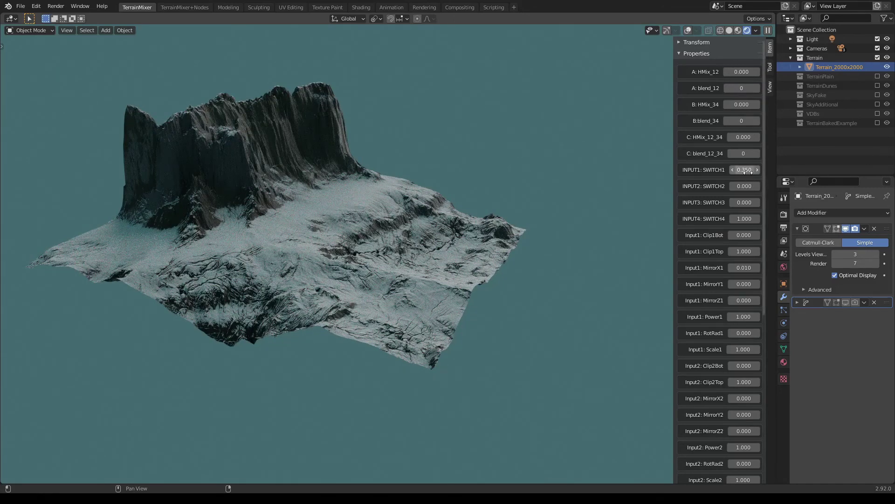
Step INPUT1: SWITCH1 down to 0.260, then orbit and zoom to view the reshaped plateau.
{"action": "left_click", "coordinate": [733, 170]}
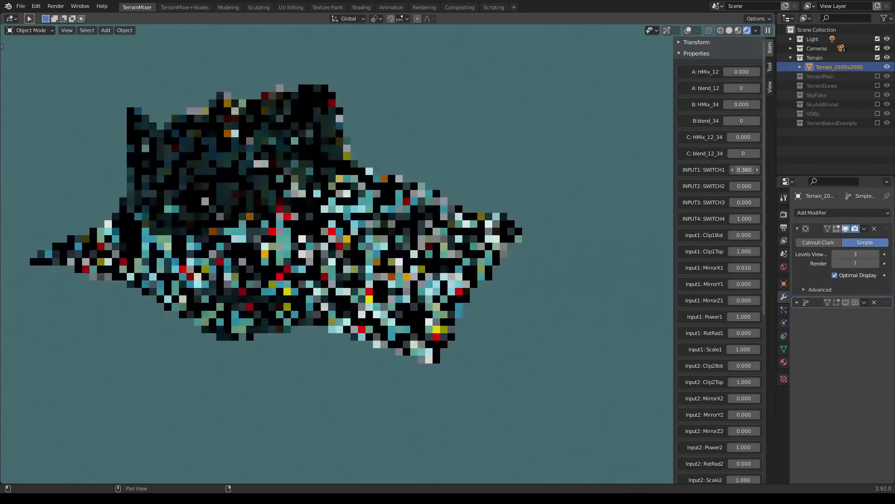
{"action": "left_click", "coordinate": [733, 169]}
{"action": "left_click", "coordinate": [733, 169]}
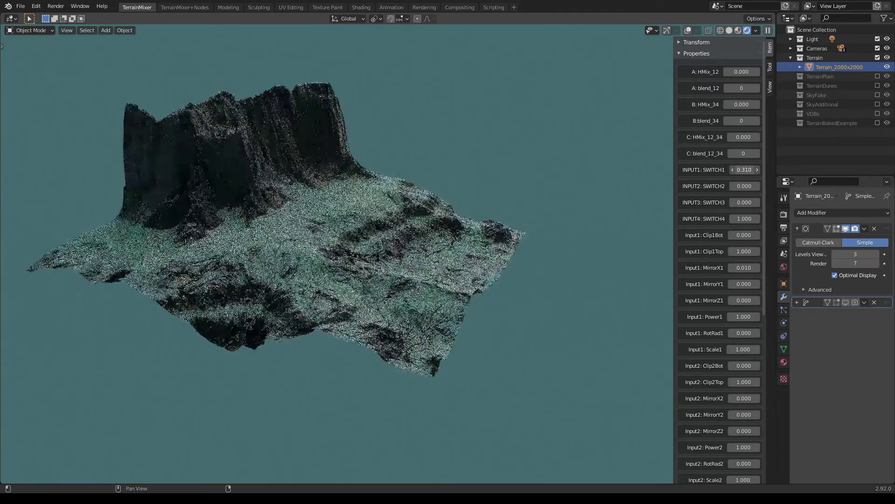
{"action": "left_click", "coordinate": [733, 170]}
{"action": "left_click", "coordinate": [732, 169]}
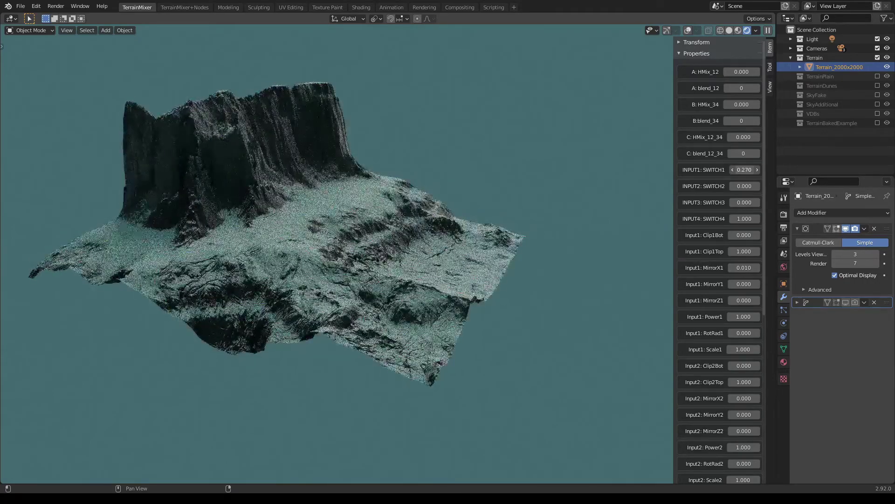
{"action": "left_click", "coordinate": [733, 170]}
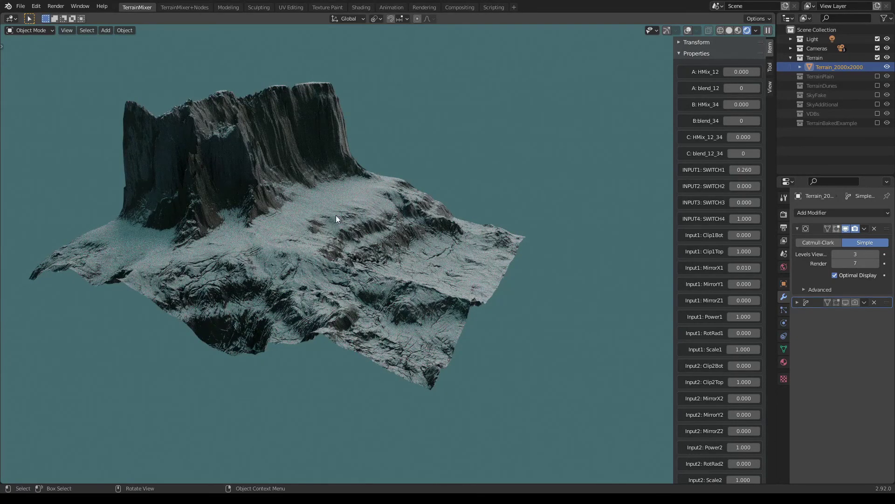
{"action": "middle_click_drag", "start_coordinate": [415, 239], "coordinate": [441, 240]}
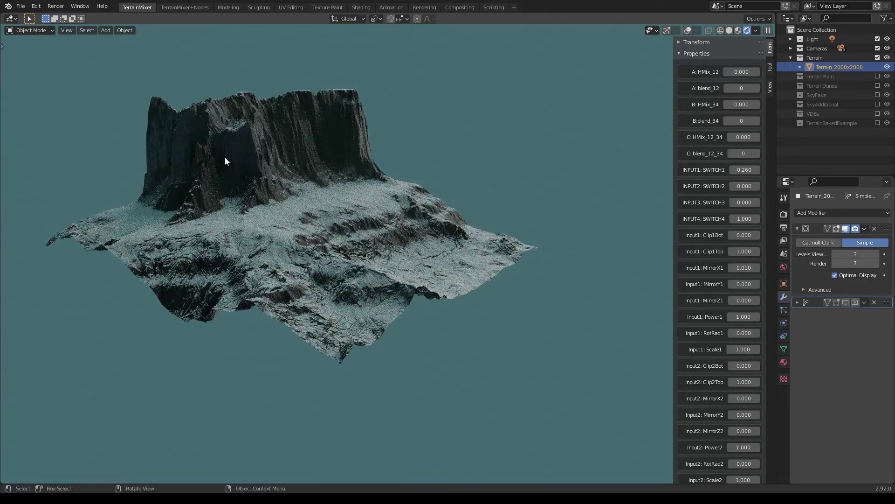
{"action": "scroll", "coordinate": [533, 262], "scroll_direction": "up", "scroll_amount": 1}
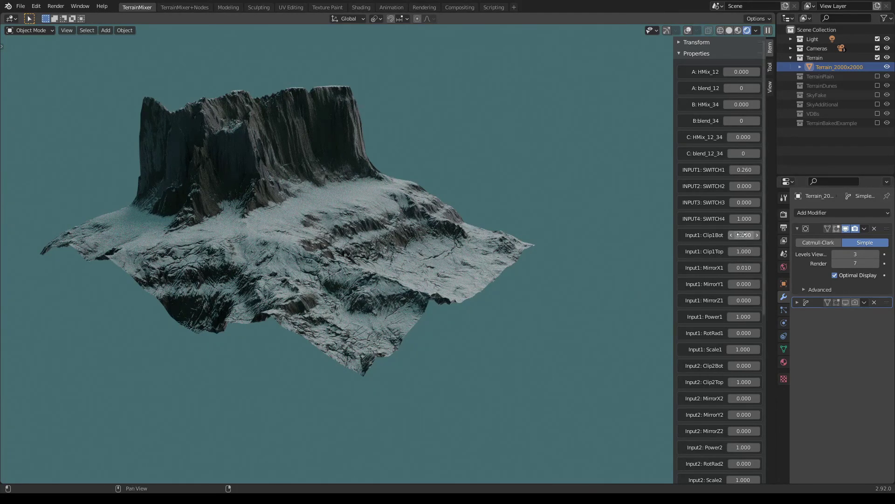
Set Input1: Clip1Bot to 0.270 and Clip1Top to 0.670, then zoom and pan across the terrain.
{"action": "mouse_move", "coordinate": [744, 234]}
{"action": "left_mouse_down"}
{"action": "mouse_move", "coordinate": [762, 234]}
{"action": "mouse_move", "coordinate": [746, 235]}
{"action": "left_mouse_up"}
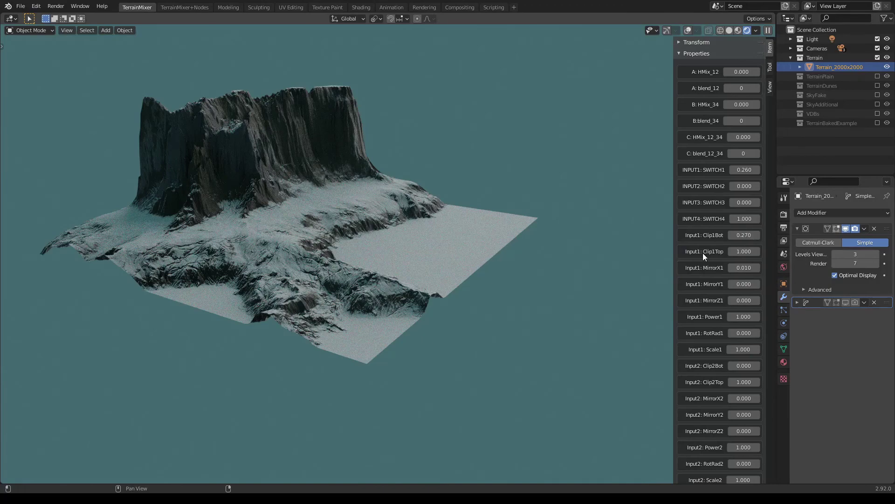
{"action": "left_click_drag", "start_coordinate": [744, 252], "coordinate": [719, 251]}
{"action": "scroll", "coordinate": [511, 183], "scroll_direction": "up", "scroll_amount": 5}
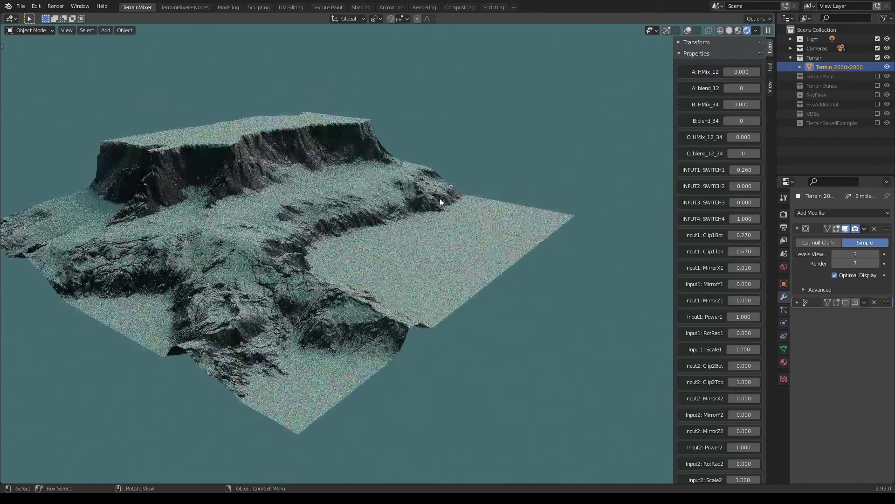
{"action": "scroll", "coordinate": [468, 161], "scroll_direction": "up", "scroll_amount": 2}
{"action": "middle_click_drag", "start_coordinate": [325, 157], "coordinate": [365, 159], "text": "shift"}
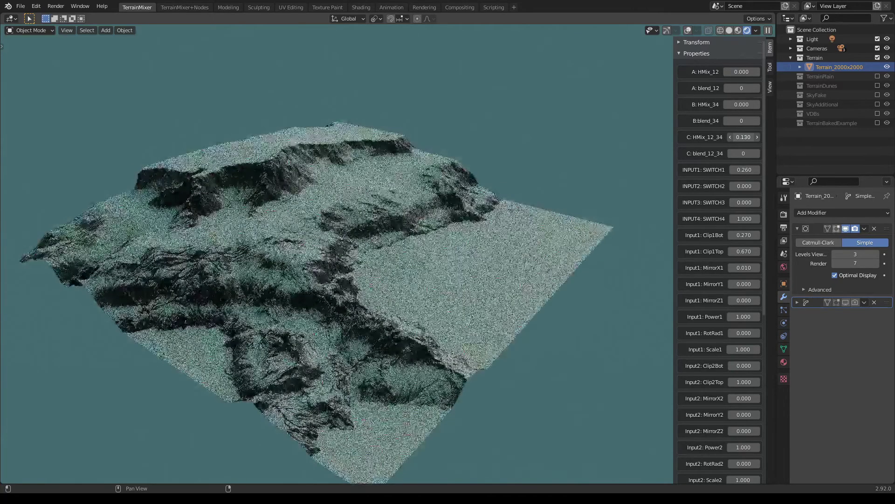
Raise C: HMix_12_34 to 0.230 and orbit to a lower angle.
{"action": "left_click", "coordinate": [758, 137]}
{"action": "left_click_drag", "start_coordinate": [740, 137], "coordinate": [746, 137]}
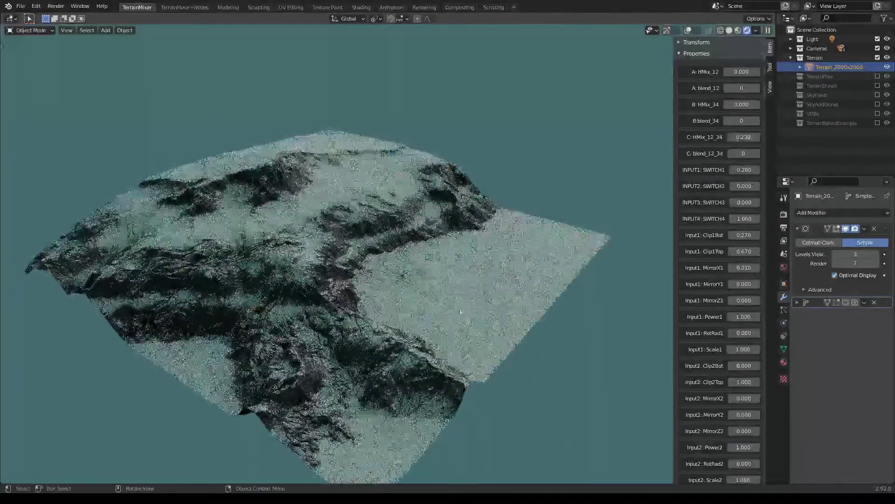
{"action": "middle_click_drag", "start_coordinate": [384, 296], "coordinate": [326, 227]}
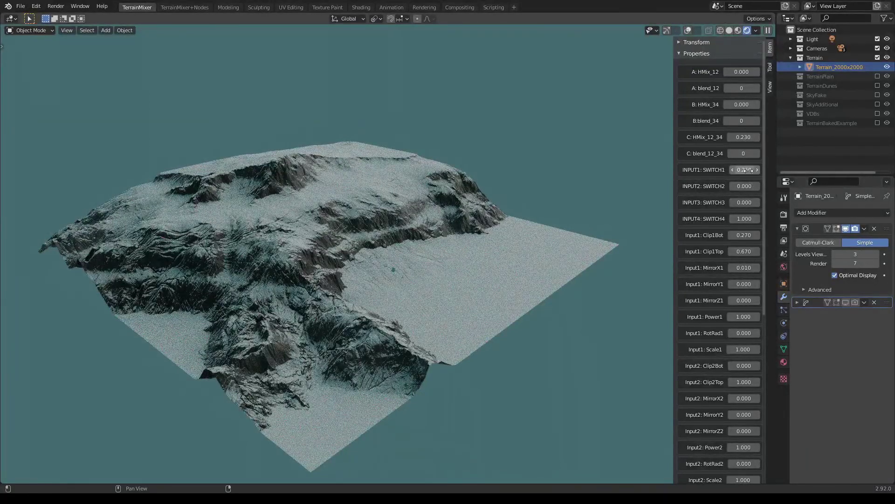
Set INPUT1: SWITCH1 to 0.290 and reset C: HMix_12_34 and A: HMix_12 to 0.000.
{"action": "left_click_drag", "start_coordinate": [748, 171], "coordinate": [732, 171]}
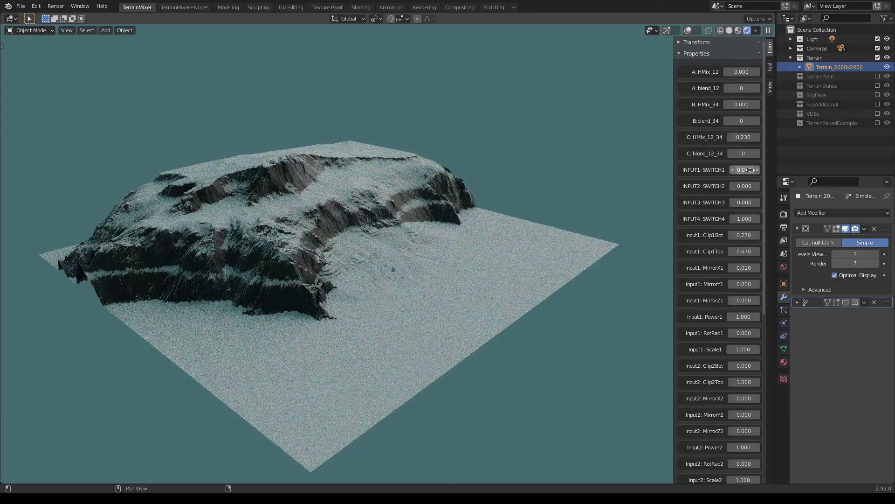
{"action": "left_click_drag", "start_coordinate": [744, 170], "coordinate": [752, 169]}
{"action": "left_click_drag", "start_coordinate": [735, 137], "coordinate": [720, 137]}
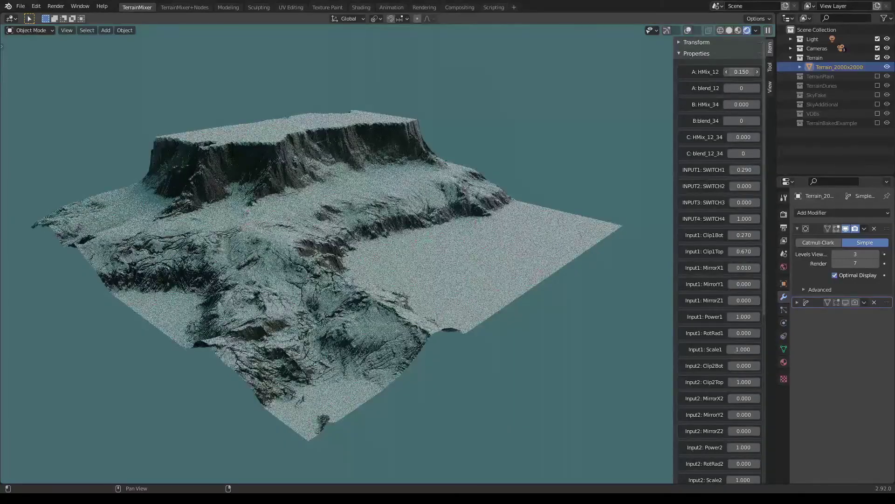
{"action": "left_click_drag", "start_coordinate": [741, 72], "coordinate": [723, 71]}
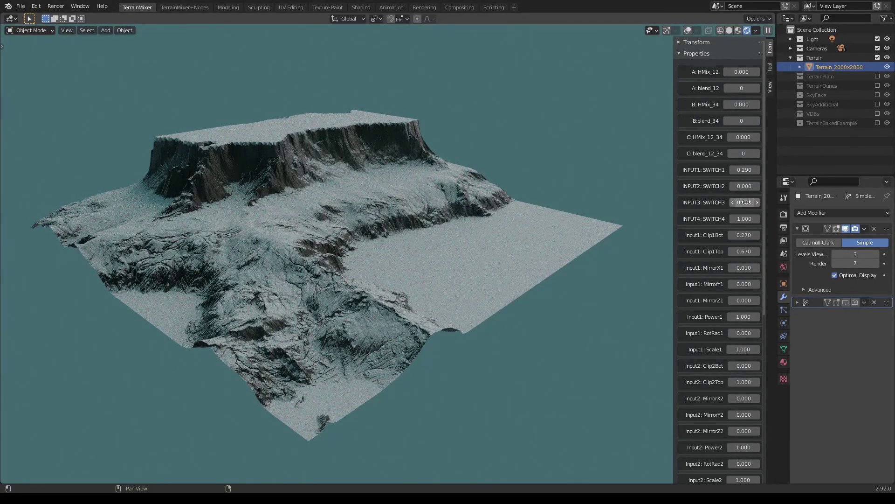
Zero INPUT4: SWITCH4, then set SWITCH1 0.230, Clip1Bot 0.160 and Clip1Top 0.740.
{"action": "left_click_drag", "start_coordinate": [745, 218], "coordinate": [690, 218]}
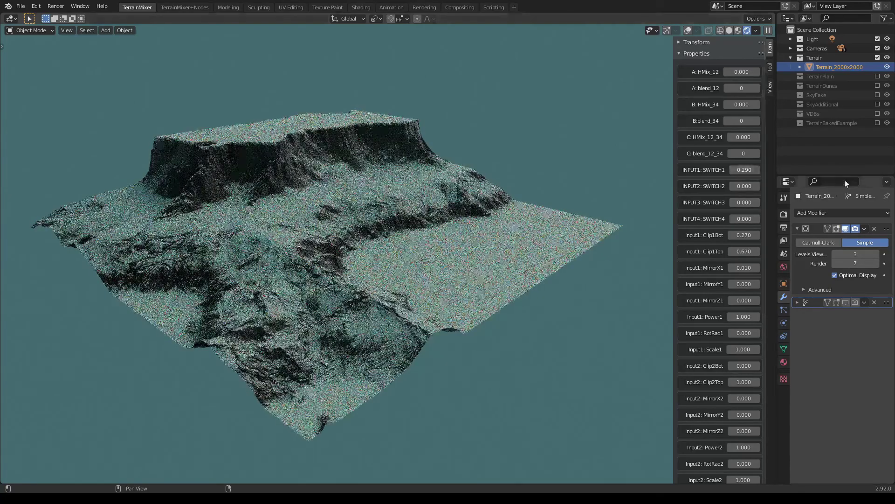
{"action": "mouse_move", "coordinate": [748, 170]}
{"action": "left_mouse_down"}
{"action": "mouse_move", "coordinate": [758, 170]}
{"action": "mouse_move", "coordinate": [749, 171]}
{"action": "left_mouse_up"}
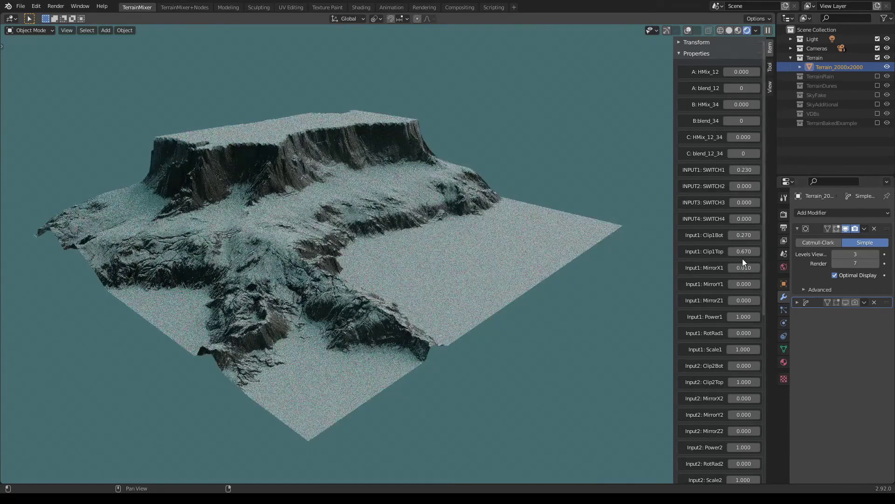
{"action": "left_click_drag", "start_coordinate": [745, 236], "coordinate": [703, 236]}
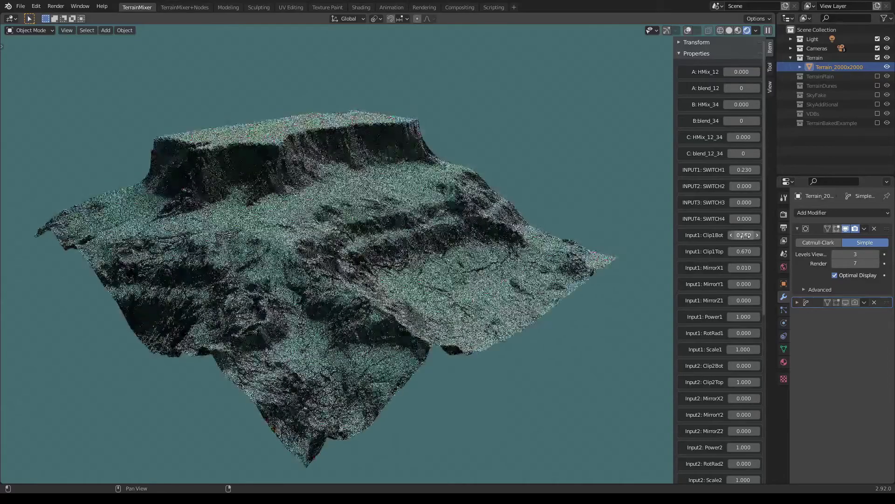
{"action": "left_click_drag", "start_coordinate": [745, 251], "coordinate": [768, 251]}
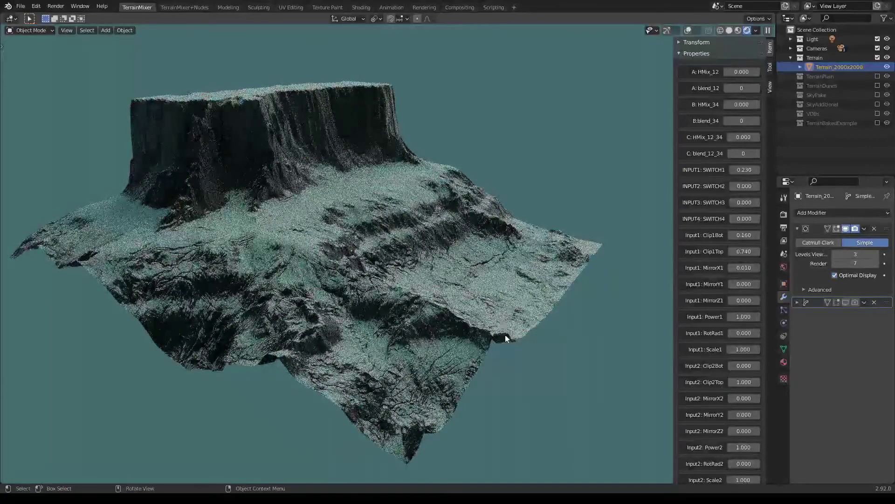
{"action": "middle_click_drag", "start_coordinate": [504, 336], "coordinate": [543, 336]}
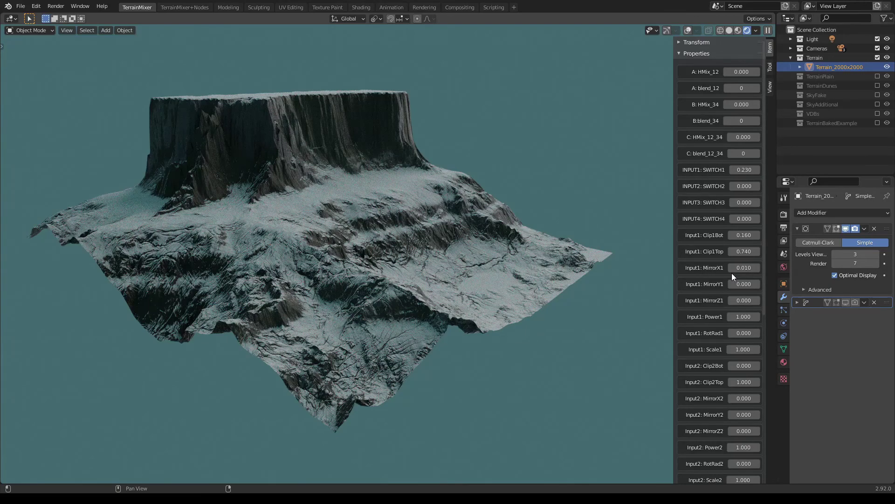
Raise Input1: MirrorX1 to 0.340.
{"action": "middle_click_drag", "start_coordinate": [496, 299], "coordinate": [502, 309]}
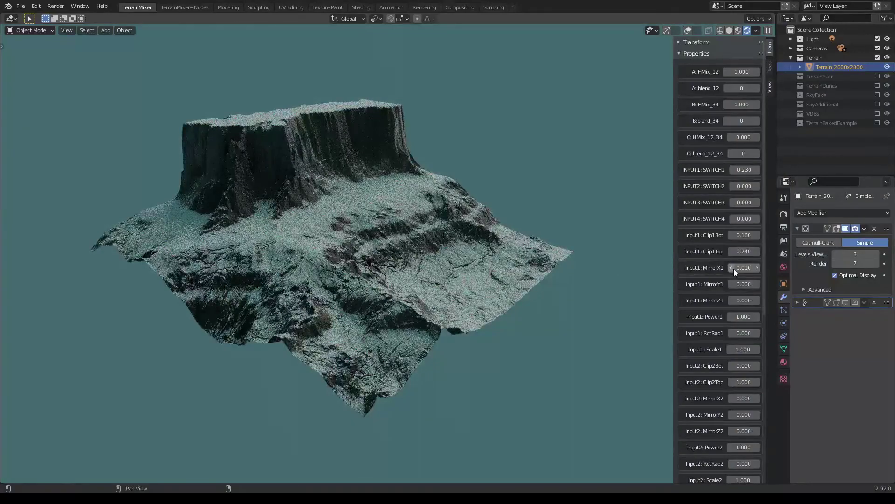
{"action": "left_click_drag", "start_coordinate": [743, 268], "coordinate": [792, 268]}
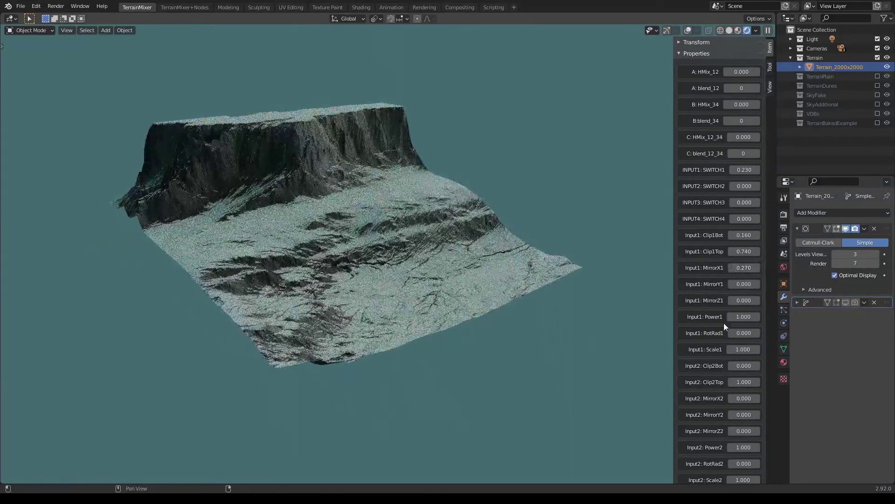
{"action": "left_click_drag", "start_coordinate": [744, 267], "coordinate": [758, 267]}
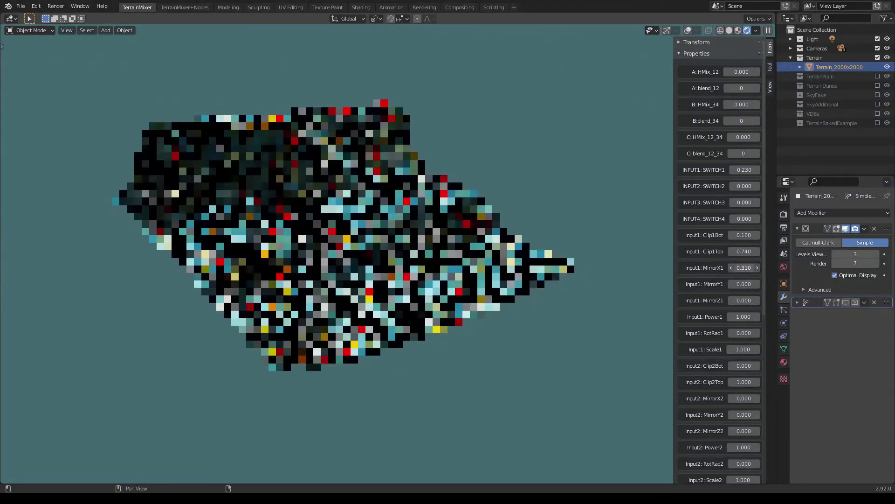
View the cliffs side-on, then set MirrorX1 to 1.000 and MirrorY1 to 0.320.
{"action": "middle_click_drag", "start_coordinate": [360, 363], "coordinate": [399, 346]}
{"action": "scroll", "coordinate": [316, 223], "scroll_direction": "up", "scroll_amount": 3}
{"action": "middle_click_drag", "start_coordinate": [317, 224], "coordinate": [415, 262]}
{"action": "scroll", "coordinate": [368, 215], "scroll_direction": "down", "scroll_amount": 1}
{"action": "middle_click_drag", "start_coordinate": [495, 283], "coordinate": [466, 261], "text": "shift"}
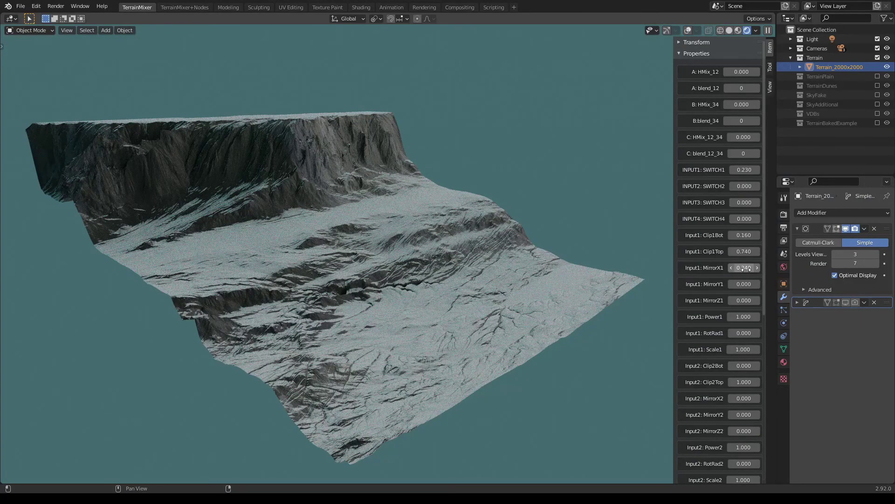
{"action": "mouse_move", "coordinate": [746, 268]}
{"action": "left_mouse_down"}
{"action": "mouse_move", "coordinate": [786, 269]}
{"action": "mouse_move", "coordinate": [739, 268]}
{"action": "left_mouse_up"}
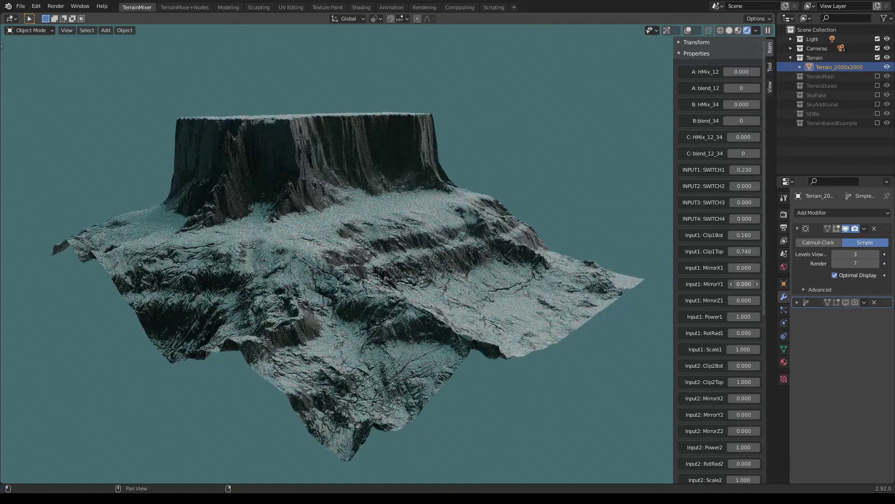
{"action": "left_click_drag", "start_coordinate": [743, 283], "coordinate": [774, 300]}
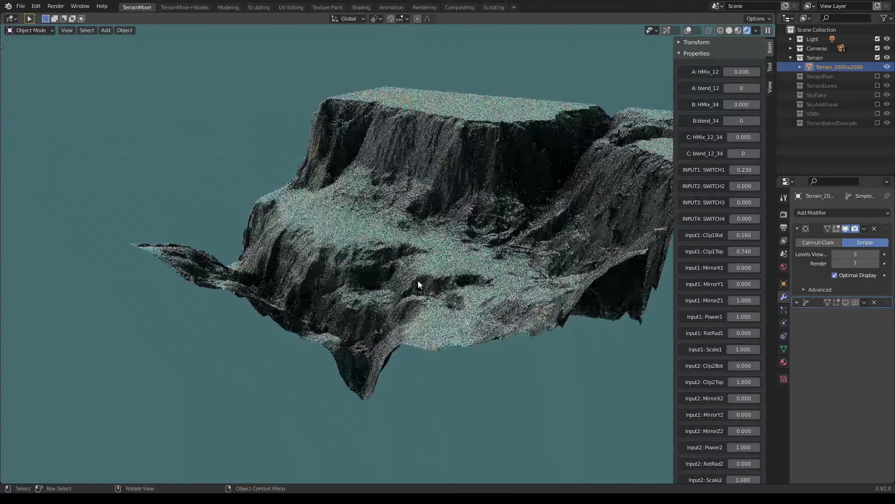
Return Input1: MirrorZ1 to 0.000 and orbit to check the cliff-walled block.
{"action": "middle_click_drag", "start_coordinate": [418, 280], "coordinate": [700, 323]}
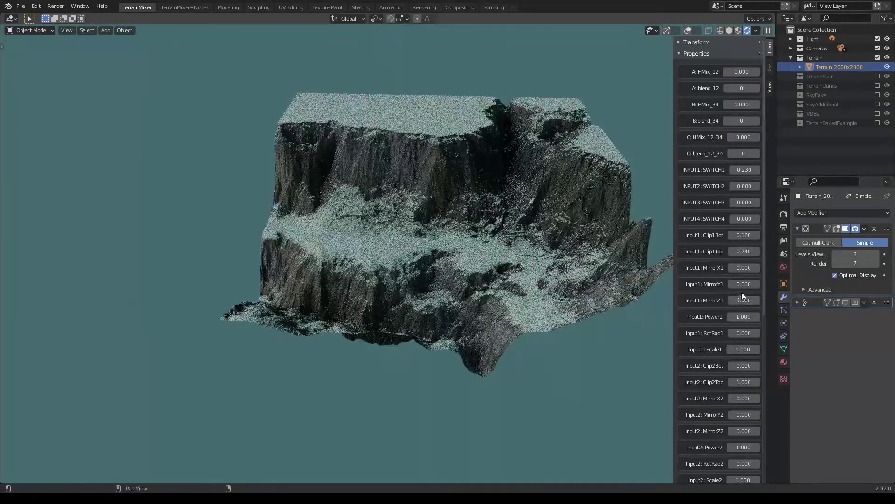
{"action": "left_click_drag", "start_coordinate": [743, 301], "coordinate": [695, 301]}
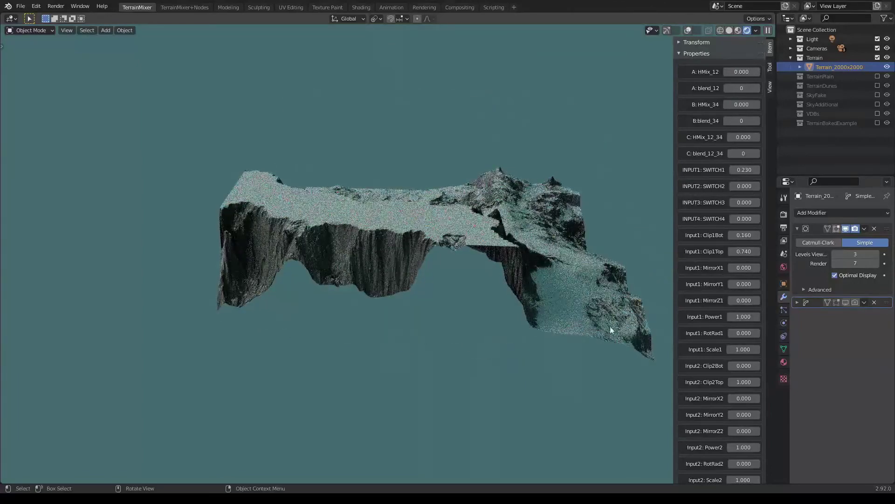
{"action": "middle_click_drag", "start_coordinate": [610, 326], "coordinate": [438, 316]}
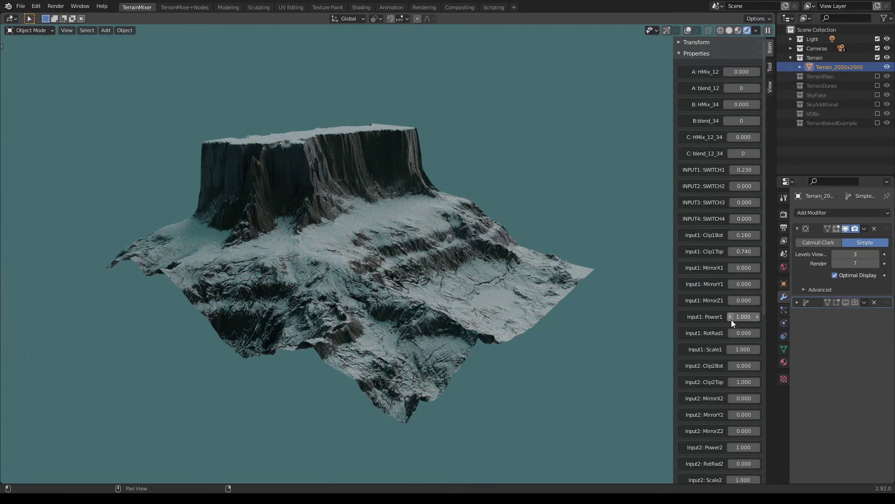
{"action": "scroll", "coordinate": [546, 349], "scroll_direction": "up", "scroll_amount": 1}
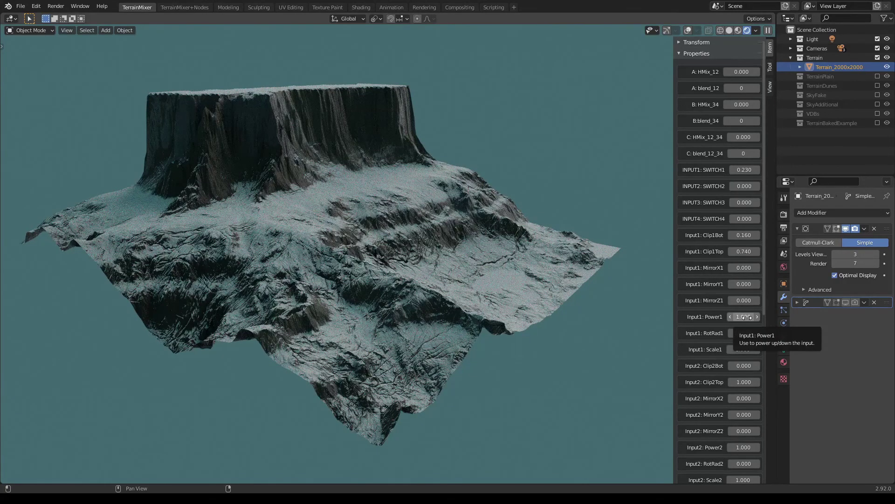
{"action": "mouse_move", "coordinate": [747, 317]}
{"action": "left_mouse_down"}
{"action": "mouse_move", "coordinate": [706, 317]}
{"action": "mouse_move", "coordinate": [845, 317]}
{"action": "mouse_move", "coordinate": [729, 317]}
{"action": "left_mouse_up"}
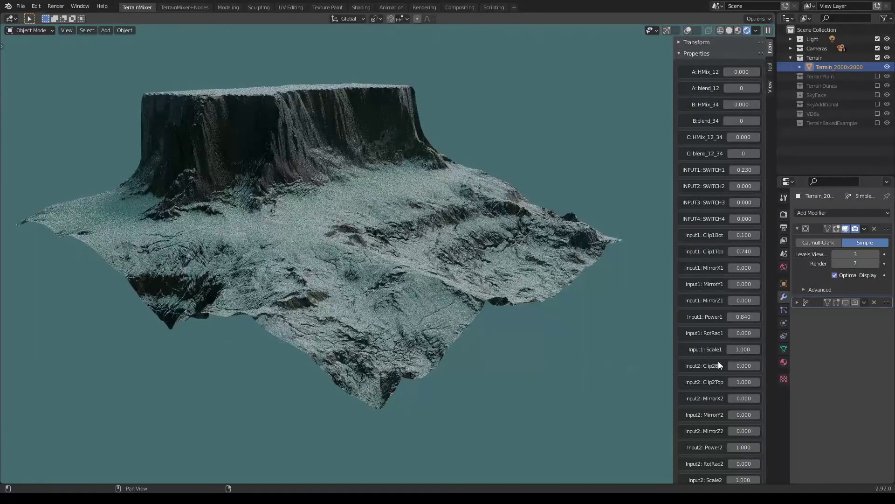
{"action": "right_click", "coordinate": [743, 317]}
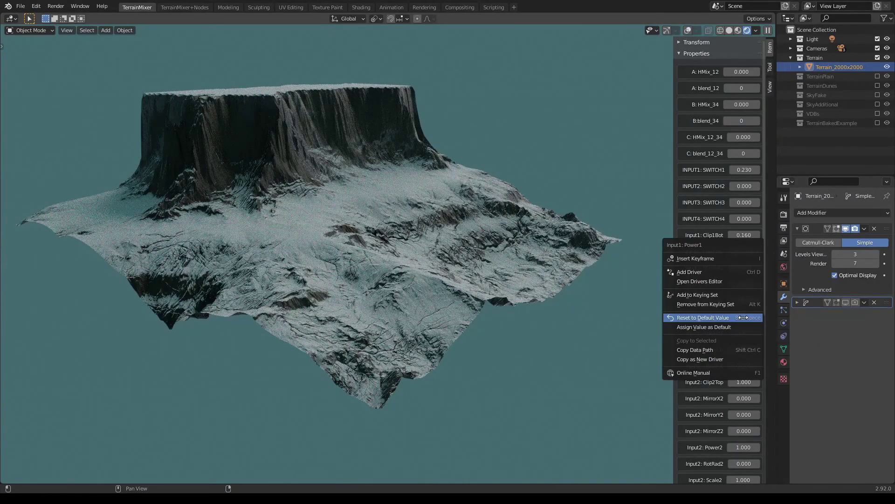
{"action": "left_click", "coordinate": [743, 317]}
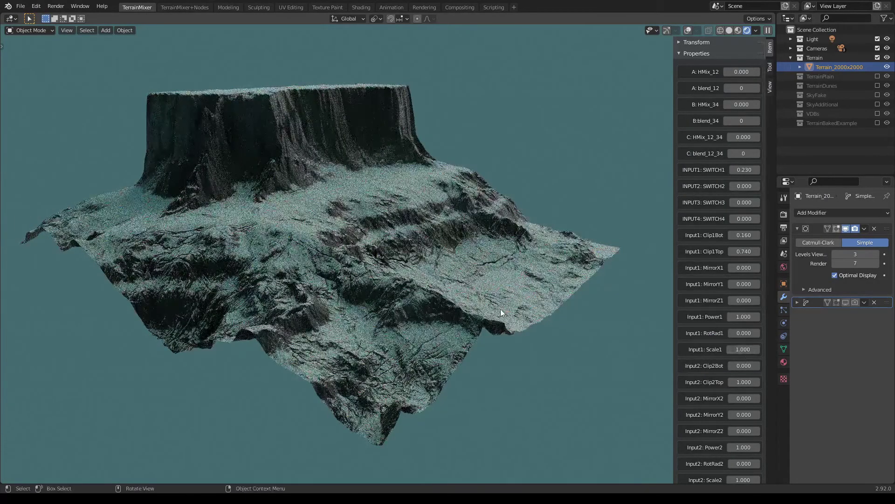
{"action": "scroll", "coordinate": [501, 308], "scroll_direction": "down", "scroll_amount": 2}
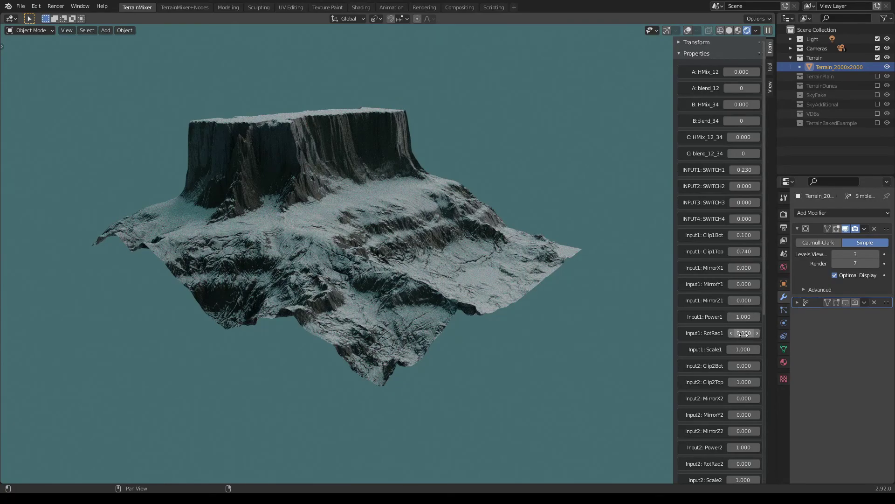
{"action": "left_click_drag", "start_coordinate": [743, 335], "coordinate": [765, 334]}
{"action": "mouse_move", "coordinate": [743, 350]}
{"action": "left_mouse_down"}
{"action": "mouse_move", "coordinate": [719, 349]}
{"action": "mouse_move", "coordinate": [743, 350]}
{"action": "left_mouse_up"}
{"action": "mouse_move", "coordinate": [744, 349]}
{"action": "left_mouse_down"}
{"action": "mouse_move", "coordinate": [722, 350]}
{"action": "mouse_move", "coordinate": [747, 349]}
{"action": "left_mouse_up"}
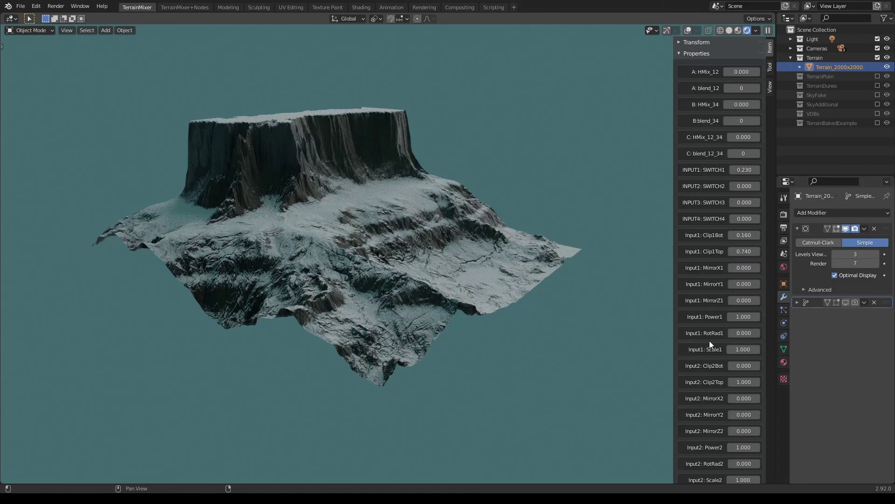
{"action": "scroll", "coordinate": [713, 343], "scroll_direction": "down", "scroll_amount": 10}
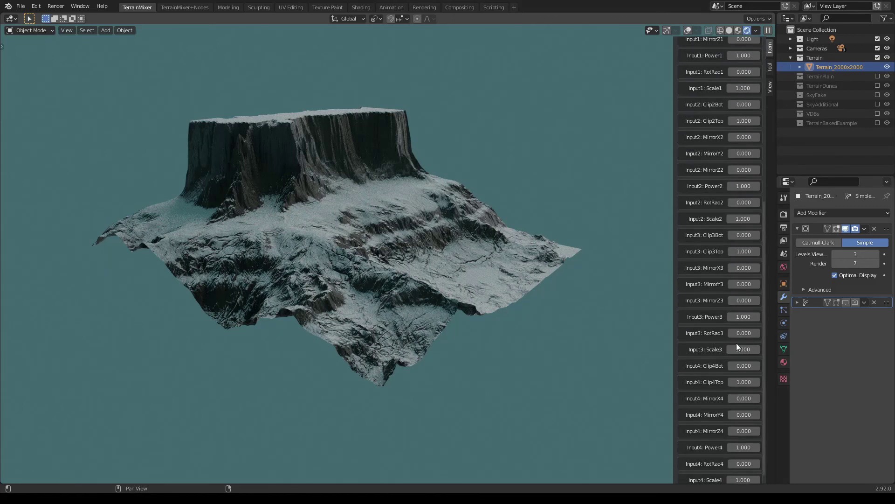
{"action": "scroll", "coordinate": [725, 370], "scroll_direction": "up", "scroll_amount": 10}
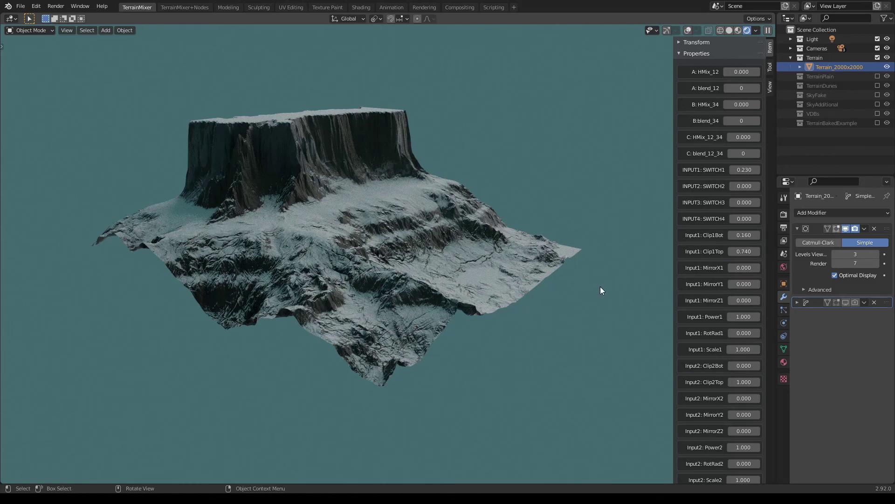
{"action": "middle_click_drag", "start_coordinate": [636, 292], "coordinate": [634, 302]}
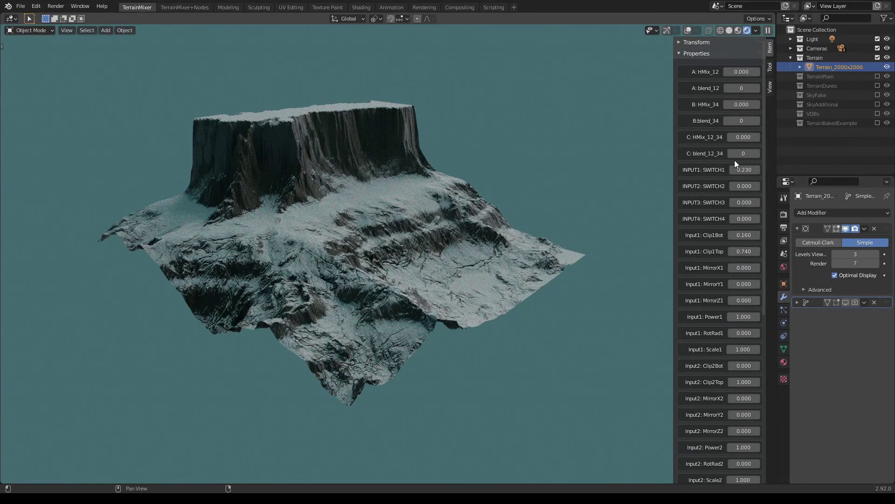
Set C: blend_12_34 to 0, C: HMix_12_34 to 1.000 and B: HMix_34 to 0.000.
{"action": "left_click", "coordinate": [743, 151]}
{"action": "type", "text": "0"}
{"action": "key", "text": "Return"}
{"action": "left_click_drag", "start_coordinate": [740, 136], "coordinate": [744, 136]}
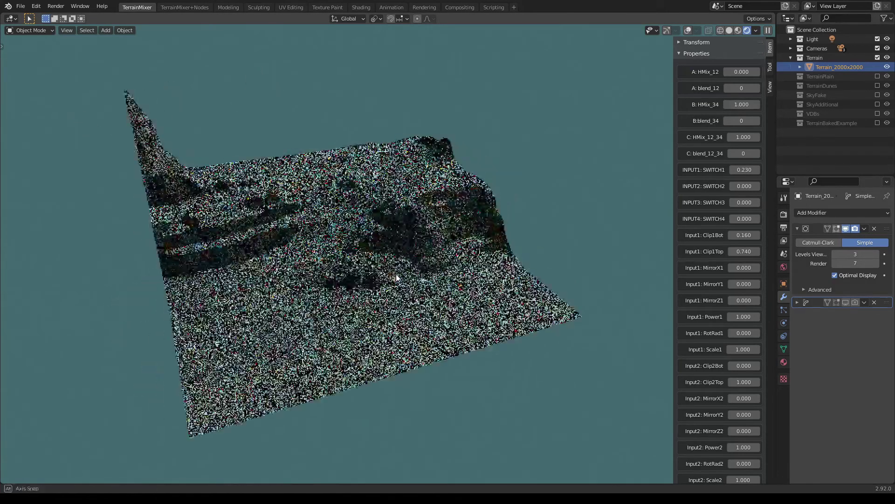
{"action": "left_click_drag", "start_coordinate": [741, 106], "coordinate": [695, 105]}
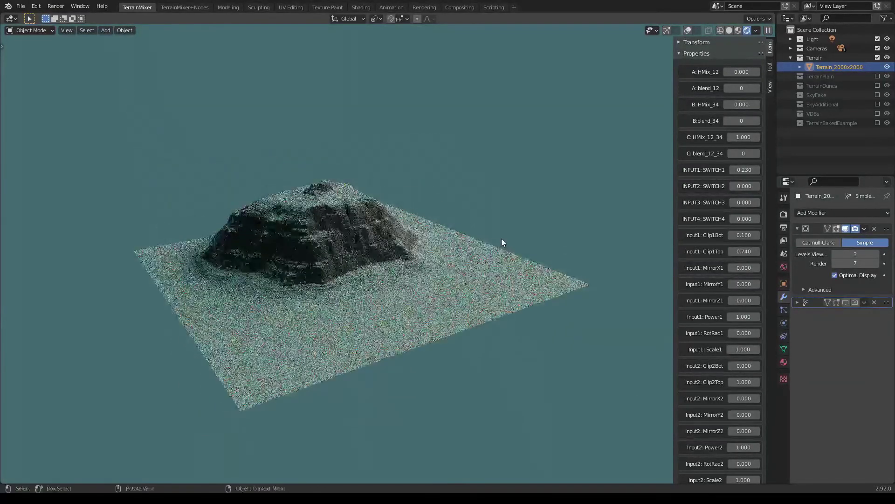
In TerrainMixer+Nodes, pan to the Heightmaps frame and frame the Shift Inputs node.
{"action": "left_click", "coordinate": [173, 8]}
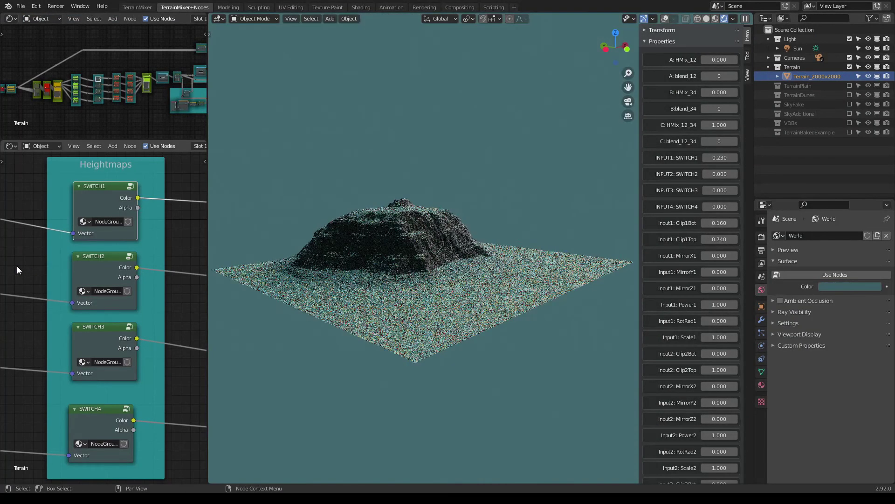
{"action": "middle_click_drag", "start_coordinate": [42, 246], "coordinate": [56, 228]}
{"action": "middle_click_drag", "start_coordinate": [182, 268], "coordinate": [145, 290]}
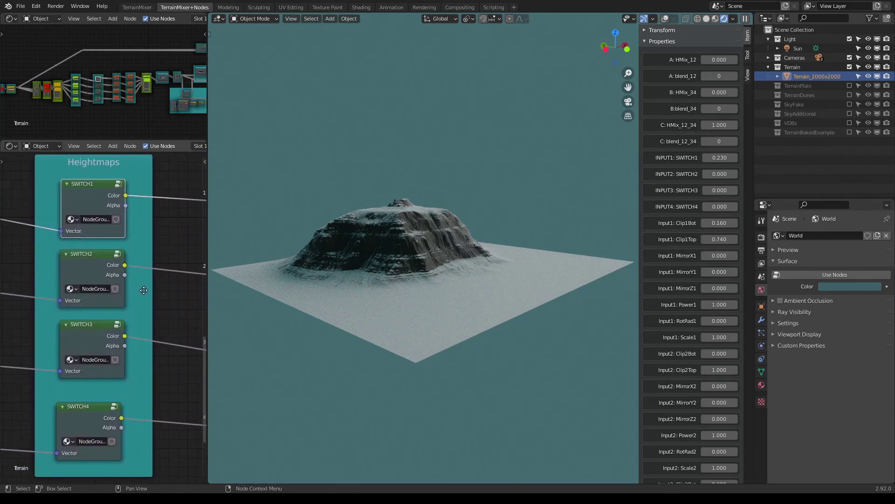
{"action": "left_click", "coordinate": [58, 86]}
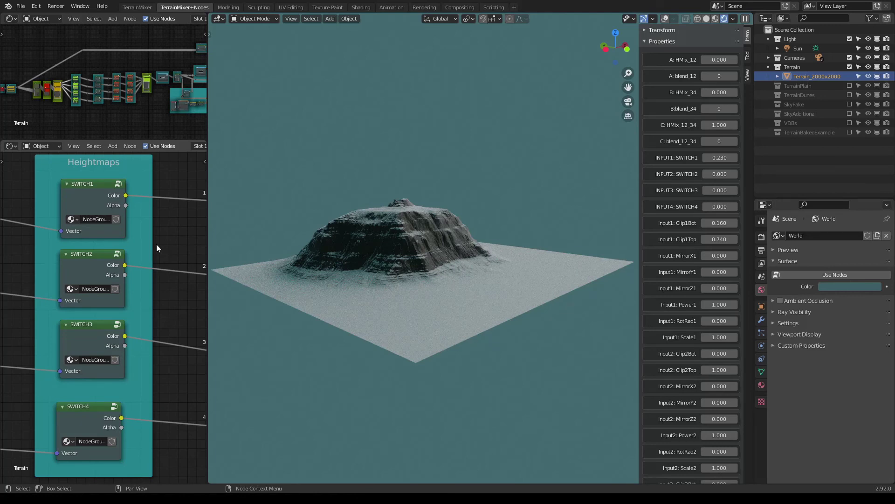
{"action": "key", "text": "KP_Decimal"}
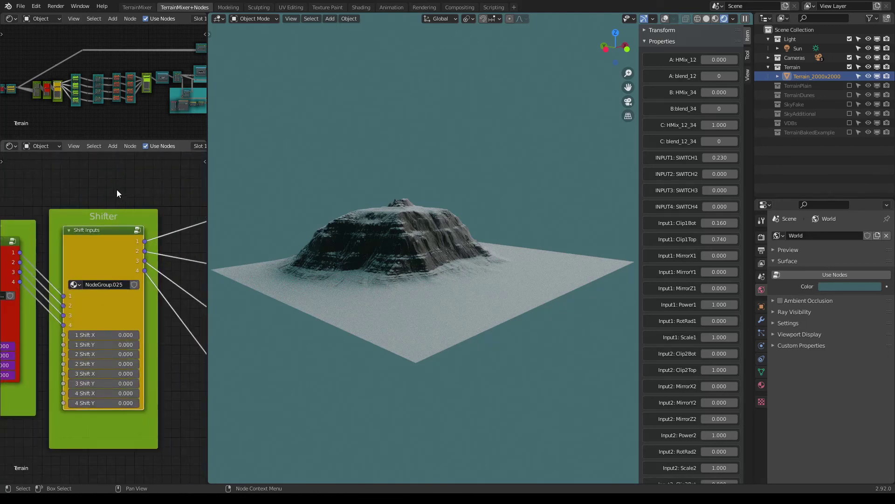
Set 3 Shift X to 0.400 in the Shift Inputs node, orbiting to inspect the shifted ground.
{"action": "scroll", "coordinate": [108, 187], "scroll_direction": "up", "scroll_amount": 3}
{"action": "scroll", "coordinate": [108, 187], "scroll_direction": "down", "scroll_amount": 2}
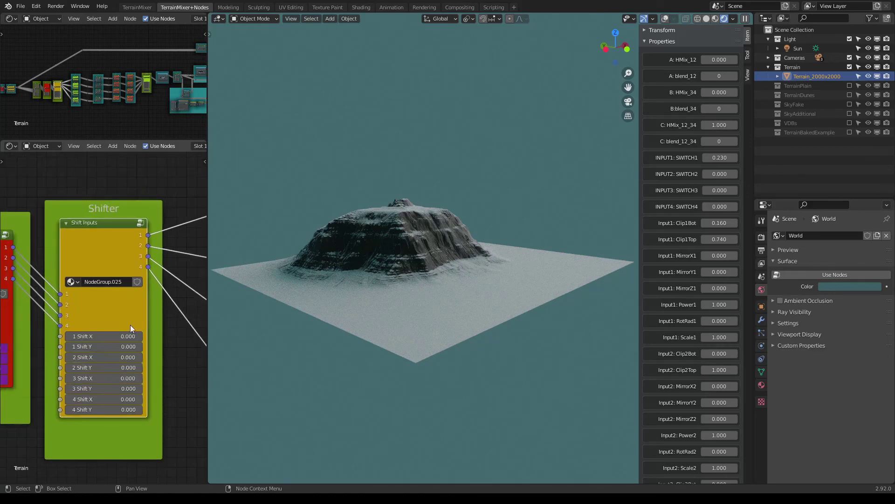
{"action": "middle_click_drag", "start_coordinate": [510, 190], "coordinate": [355, 223]}
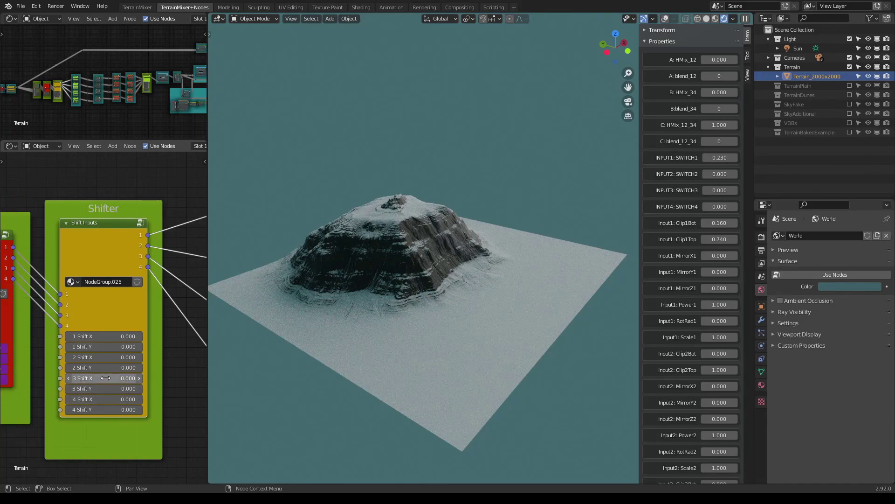
{"action": "left_click_drag", "start_coordinate": [100, 377], "coordinate": [123, 389]}
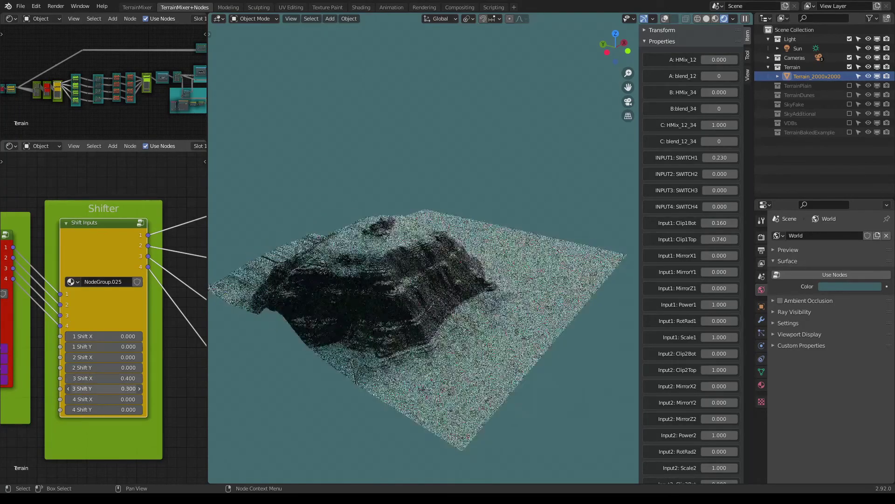
{"action": "middle_click_drag", "start_coordinate": [401, 284], "coordinate": [443, 305]}
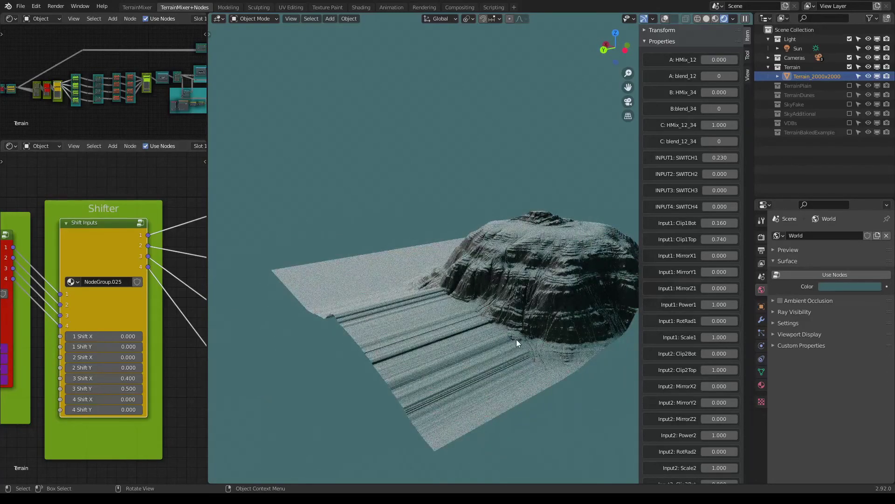
{"action": "middle_click_drag", "start_coordinate": [478, 326], "coordinate": [415, 351]}
{"action": "middle_click_drag", "start_coordinate": [493, 339], "coordinate": [462, 342]}
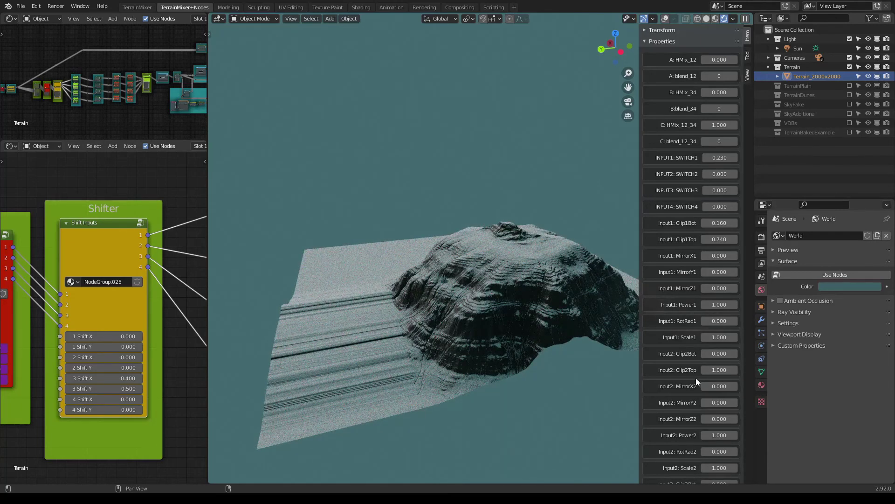
Set Input3: MirrorY3 to 0.110 after trying 0.240, broadening the mound into a plateau.
{"action": "scroll", "coordinate": [694, 374], "scroll_direction": "down", "scroll_amount": 1}
{"action": "scroll", "coordinate": [694, 376], "scroll_direction": "down", "scroll_amount": 1}
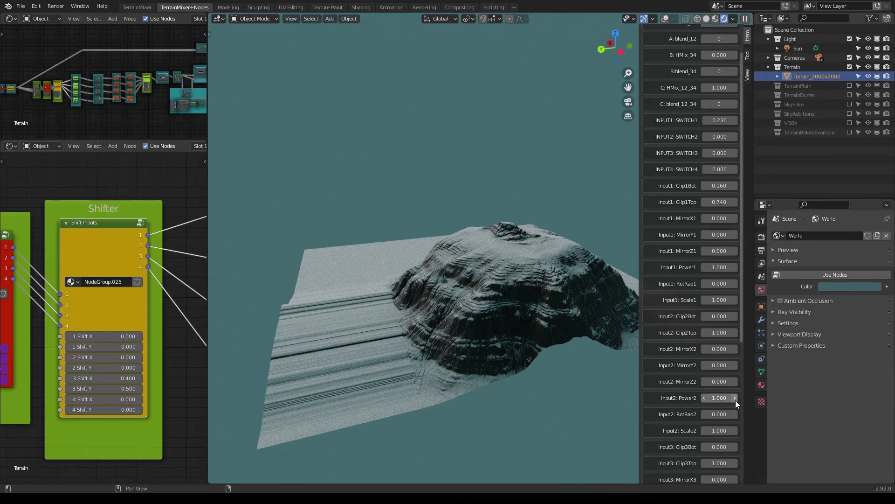
{"action": "scroll", "coordinate": [714, 389], "scroll_direction": "down", "scroll_amount": 4}
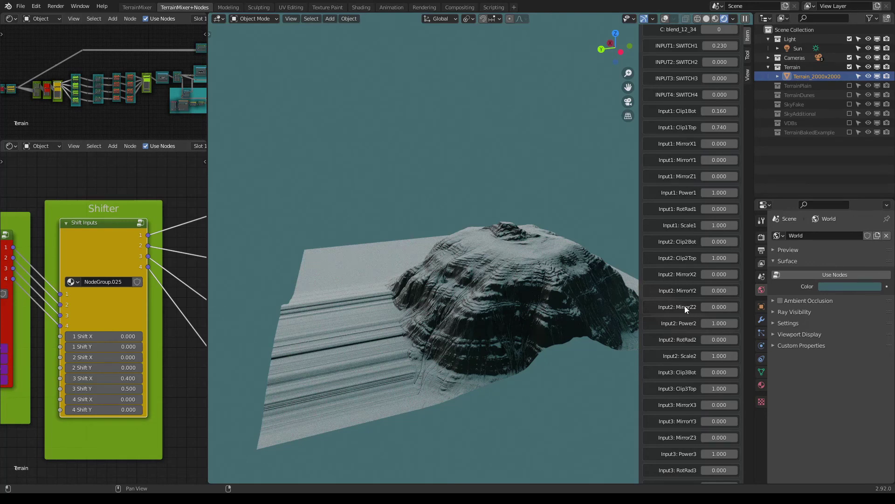
{"action": "scroll", "coordinate": [684, 305], "scroll_direction": "down", "scroll_amount": 4}
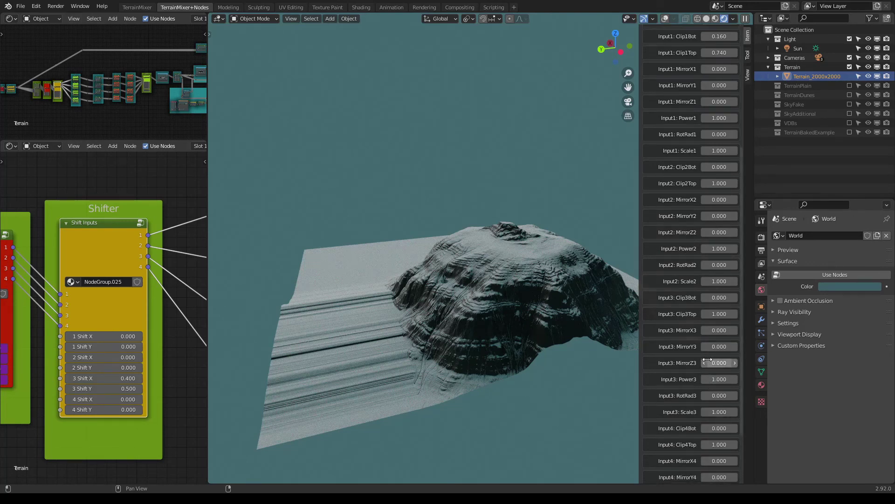
{"action": "left_click_drag", "start_coordinate": [719, 346], "coordinate": [745, 346]}
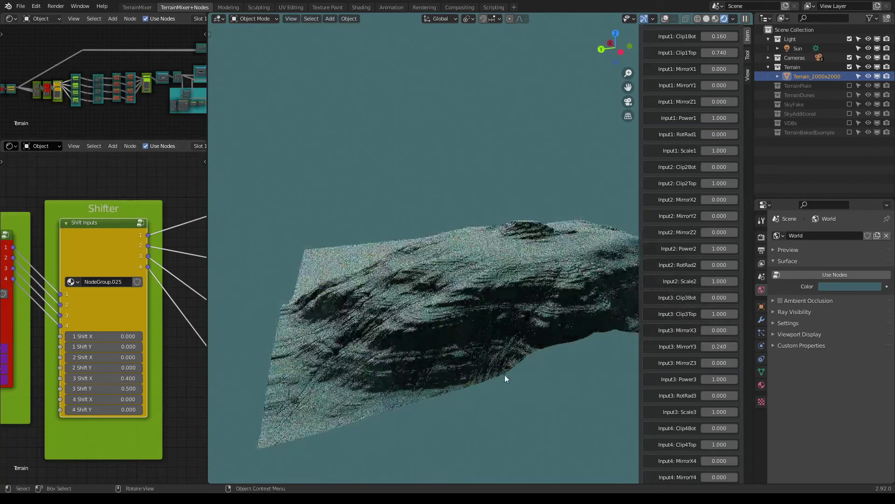
{"action": "middle_click_drag", "start_coordinate": [505, 374], "coordinate": [429, 374]}
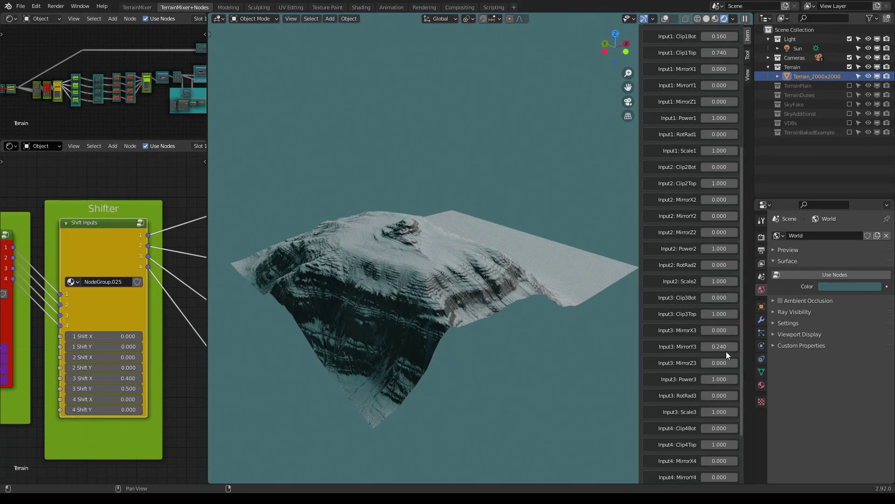
{"action": "left_click_drag", "start_coordinate": [728, 349], "coordinate": [709, 349]}
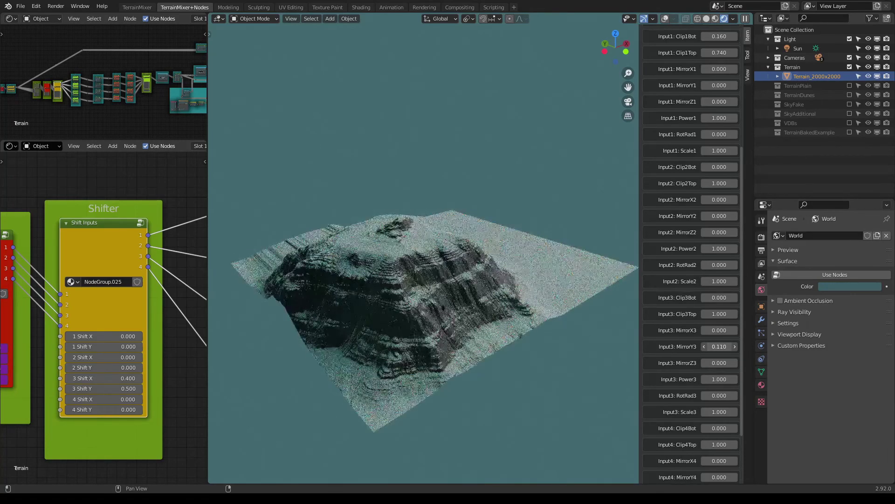
{"action": "scroll", "coordinate": [716, 252], "scroll_direction": "up", "scroll_amount": 8}
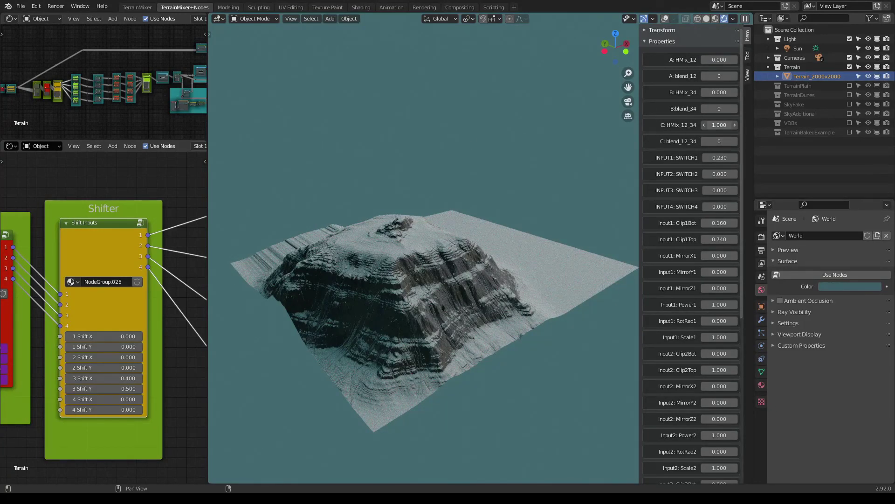
Lower C: HMix_12_34 to 0.730, then orbit to inspect the steep terraced slopes from another side.
{"action": "left_click_drag", "start_coordinate": [720, 125], "coordinate": [705, 125]}
{"action": "middle_click_drag", "start_coordinate": [457, 173], "coordinate": [522, 175]}
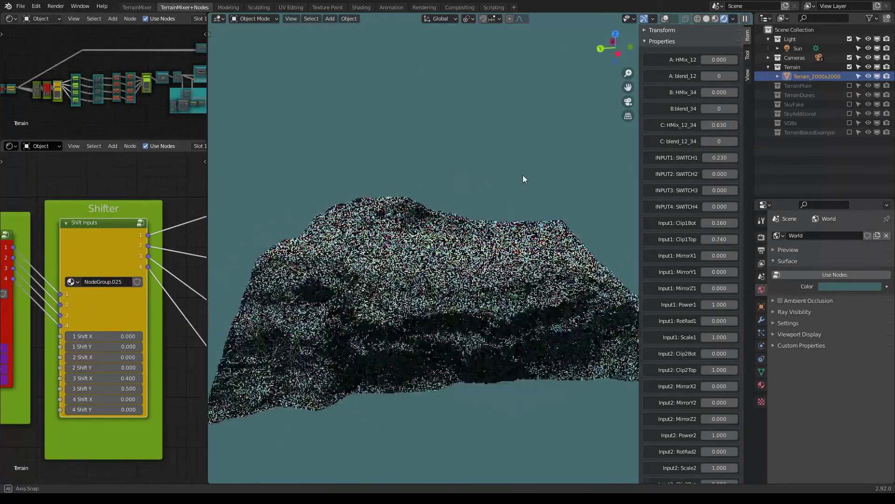
{"action": "middle_click_drag", "start_coordinate": [338, 318], "coordinate": [502, 284]}
{"action": "scroll", "coordinate": [461, 380], "scroll_direction": "up", "scroll_amount": 2}
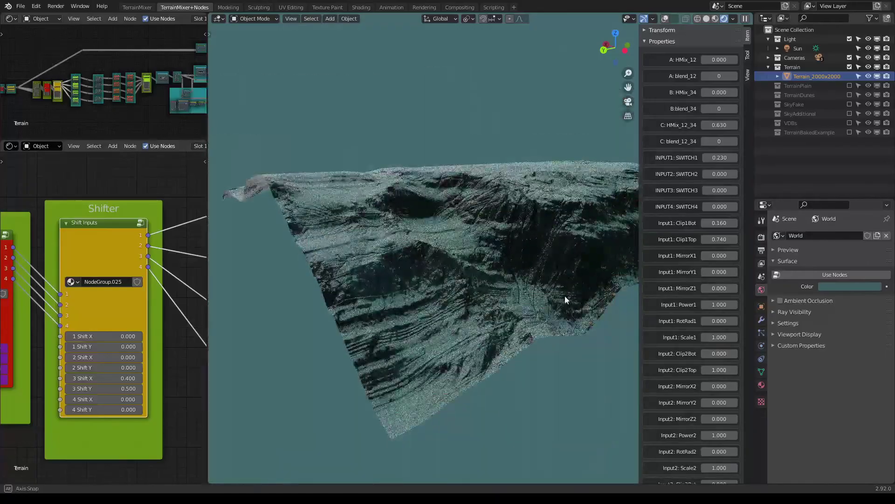
{"action": "middle_click_drag", "start_coordinate": [565, 296], "coordinate": [451, 313]}
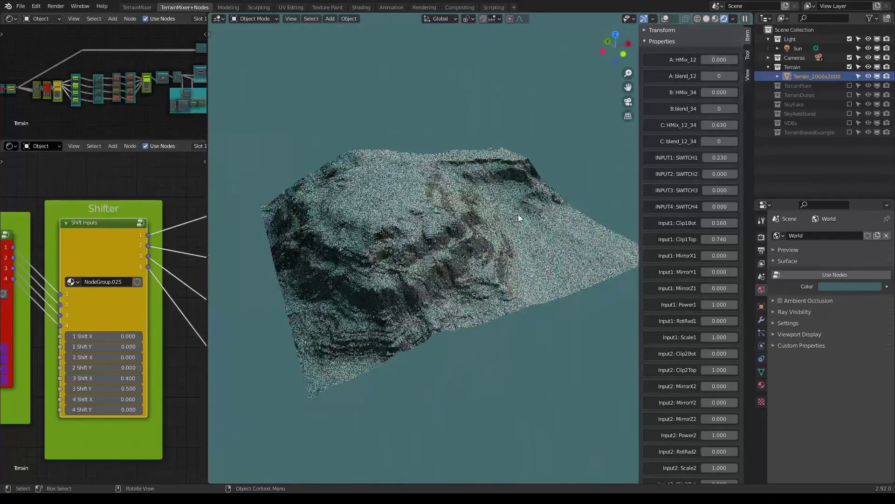
{"action": "middle_click_drag", "start_coordinate": [518, 215], "coordinate": [537, 208]}
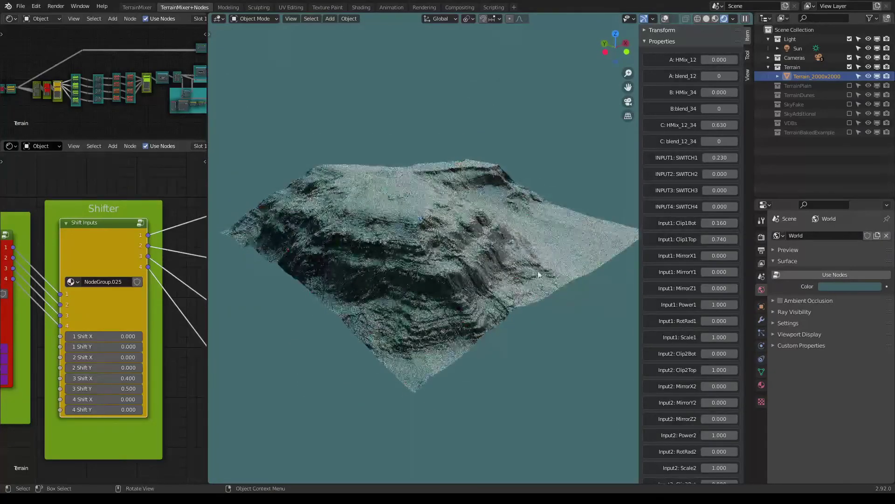
{"action": "scroll", "coordinate": [686, 400], "scroll_direction": "down", "scroll_amount": 6}
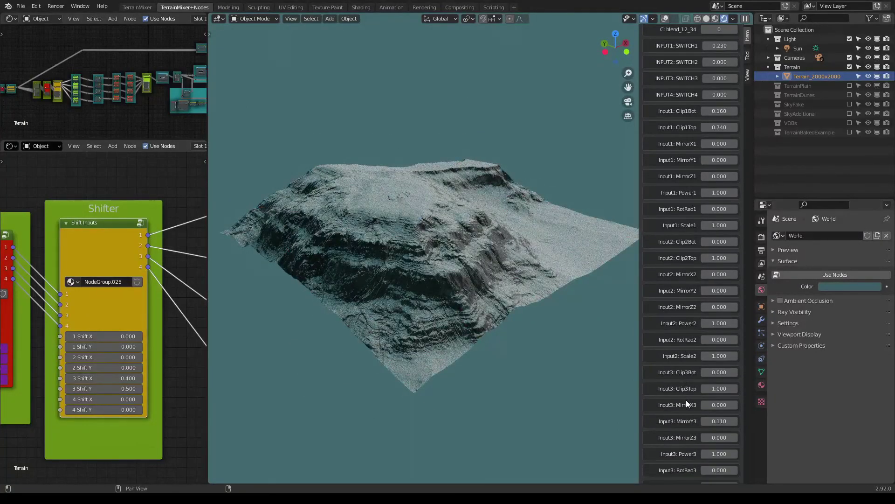
{"action": "scroll", "coordinate": [712, 428], "scroll_direction": "up", "scroll_amount": 6}
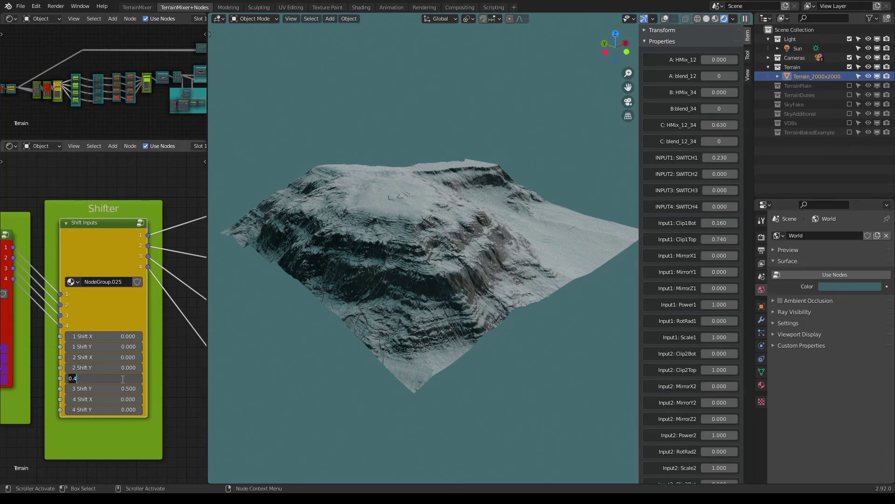
Set the third input's 3 Shift X and 3 Shift Y both to 0.
{"action": "key", "text": "Return"}
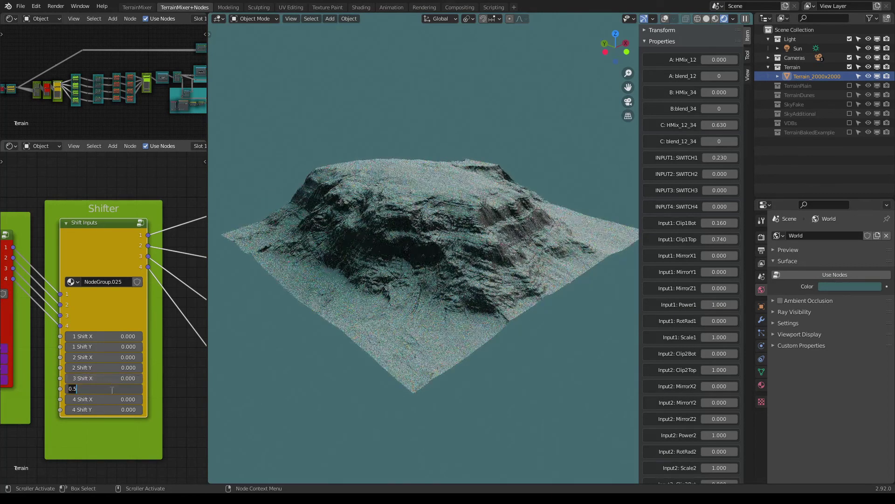
{"action": "left_click", "coordinate": [112, 387]}
{"action": "type", "text": "0"}
{"action": "key", "text": "Return"}
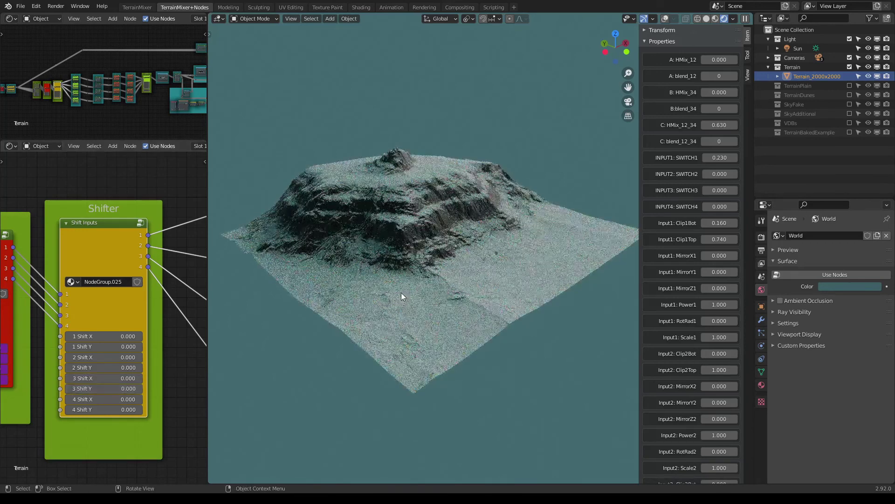
Drop C: HMix_12_34 from 0.630 to 0, raising a cliff-walled mesa.
{"action": "middle_click_drag", "start_coordinate": [401, 293], "coordinate": [386, 299]}
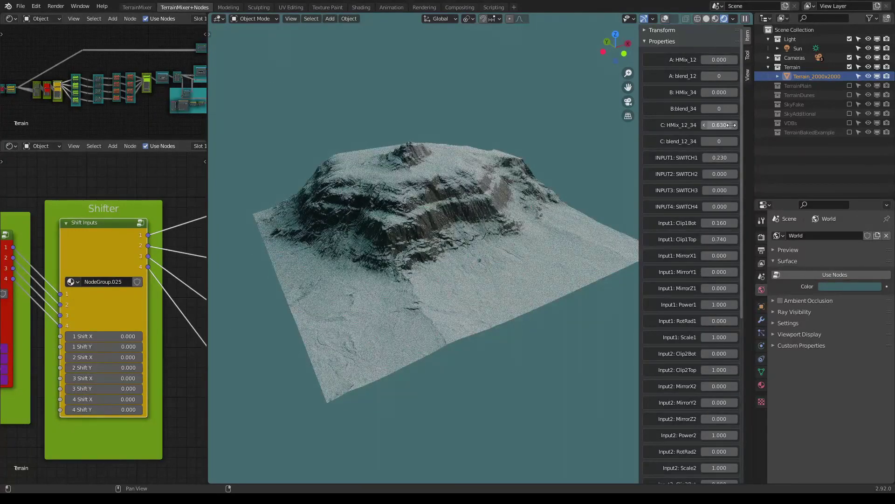
{"action": "key", "text": "BackSpace"}
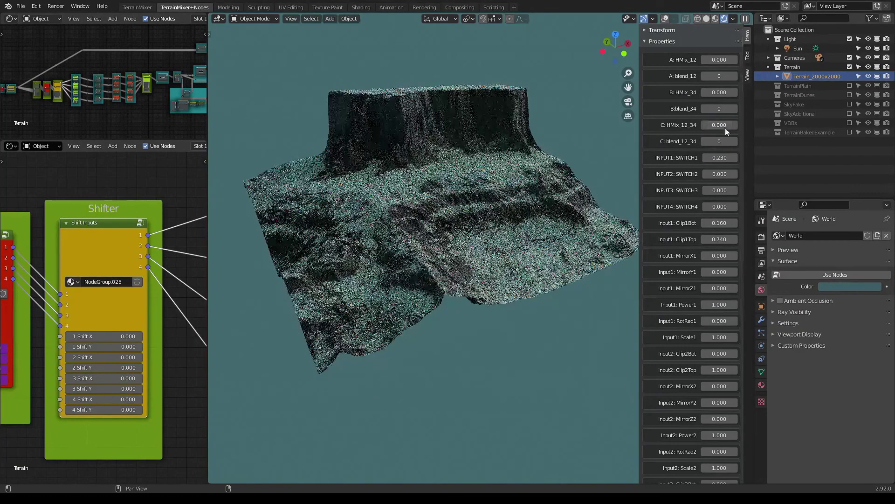
{"action": "middle_click_drag", "start_coordinate": [502, 207], "coordinate": [534, 207]}
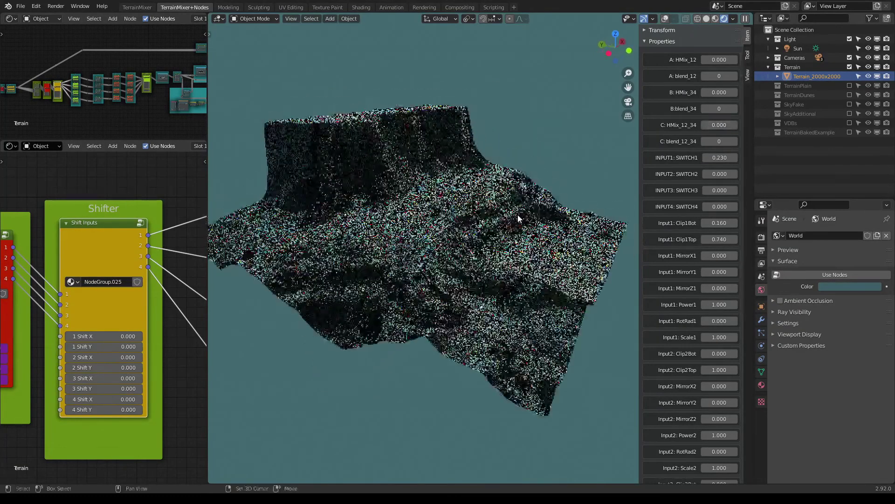
Switch to the TerrainMixer workspace and frame the mesa terrain in its large viewport.
{"action": "left_click", "coordinate": [133, 7]}
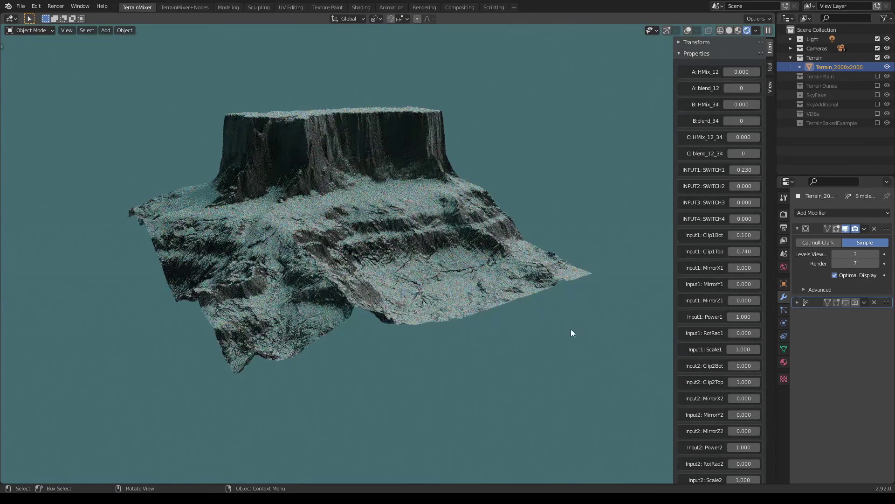
{"action": "middle_click_drag", "start_coordinate": [502, 253], "coordinate": [539, 163]}
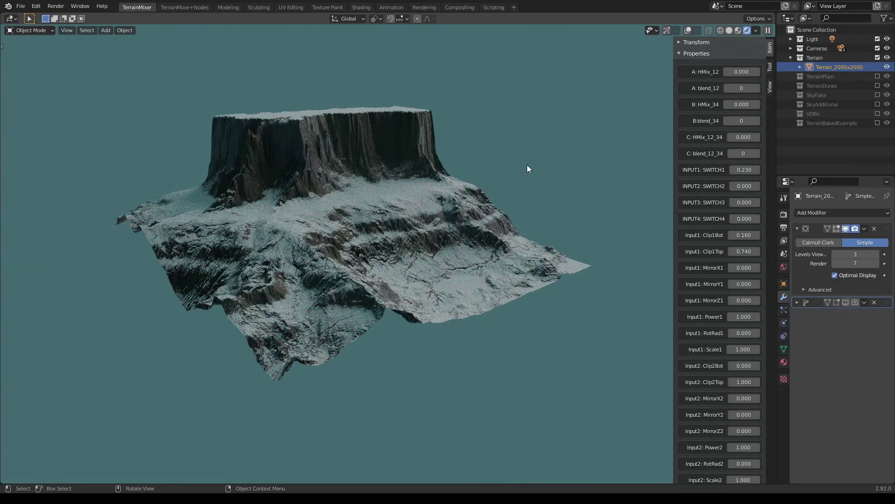
{"action": "scroll", "coordinate": [515, 167], "scroll_direction": "up", "scroll_amount": 2}
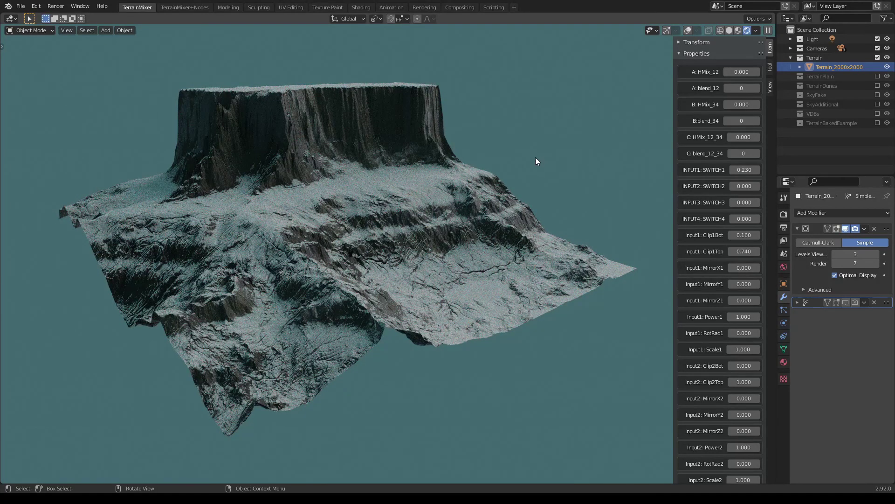
{"action": "middle_click_drag", "start_coordinate": [536, 160], "coordinate": [522, 176]}
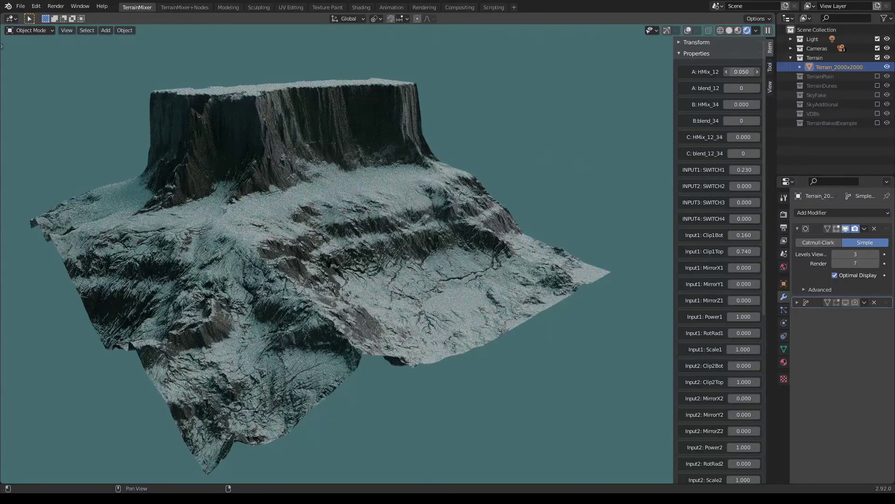
Raise A: HMix_12 to 0.330, keeping A: blend_12 at 1.
{"action": "left_click_drag", "start_coordinate": [741, 72], "coordinate": [748, 72]}
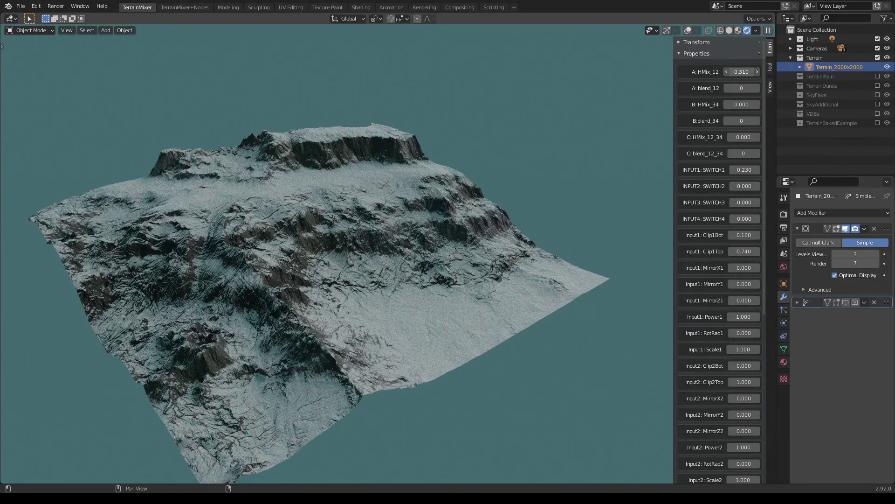
{"action": "left_click_drag", "start_coordinate": [738, 73], "coordinate": [744, 73]}
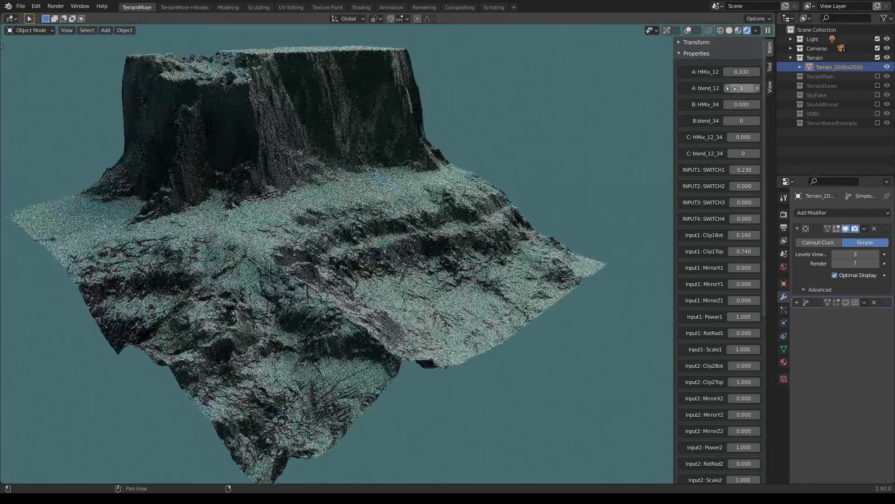
{"action": "left_click", "coordinate": [729, 87]}
{"action": "left_click", "coordinate": [758, 88]}
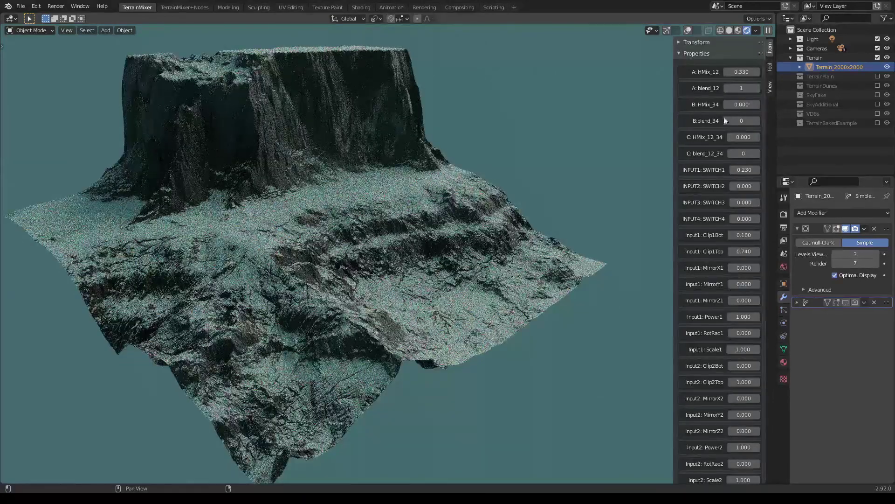
{"action": "scroll", "coordinate": [439, 238], "scroll_direction": "down", "scroll_amount": 1}
{"action": "middle_click_drag", "start_coordinate": [441, 236], "coordinate": [438, 223]}
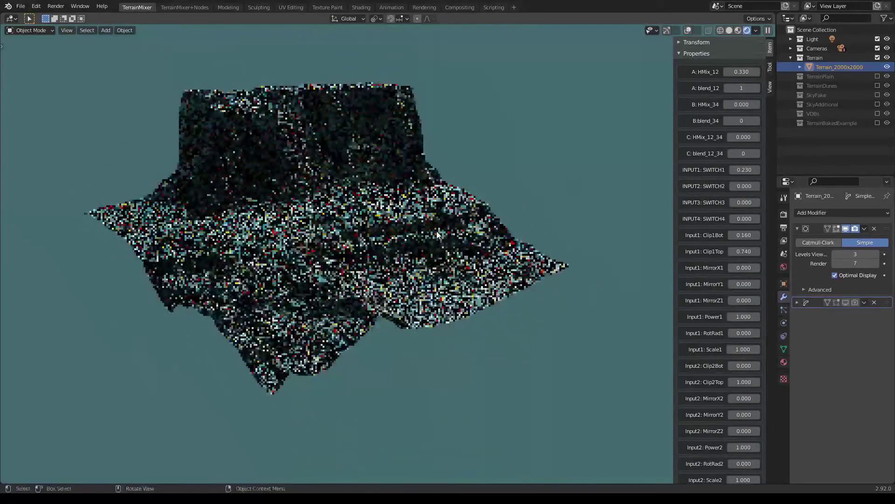
{"action": "mouse_move", "coordinate": [516, 206]}
{"action": "middle_mouse_down"}
{"action": "mouse_move", "coordinate": [531, 214]}
{"action": "mouse_move", "coordinate": [515, 195]}
{"action": "middle_mouse_up"}
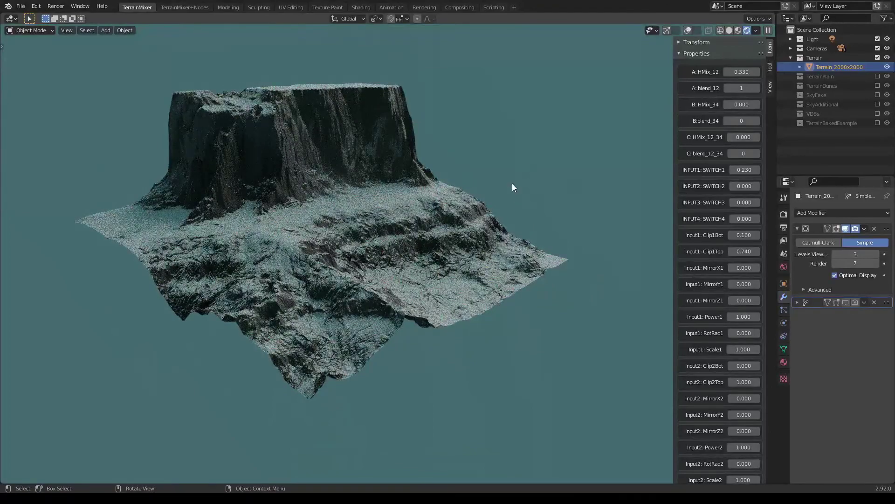
{"action": "scroll", "coordinate": [512, 183], "scroll_direction": "up", "scroll_amount": 1}
{"action": "middle_click_drag", "start_coordinate": [552, 153], "coordinate": [560, 157], "text": "shift"}
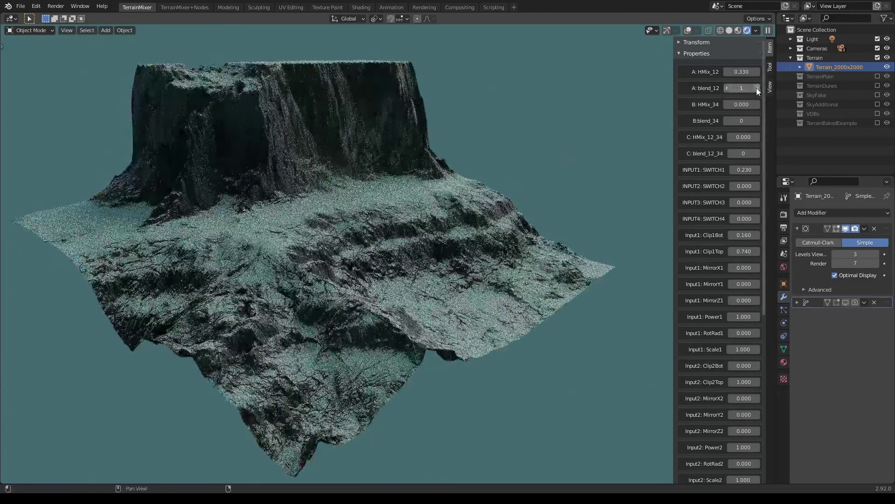
Step A: blend_12 up to 14, flattening the mesa into low terraced ridges.
{"action": "left_click", "coordinate": [758, 88]}
{"action": "left_click", "coordinate": [758, 89]}
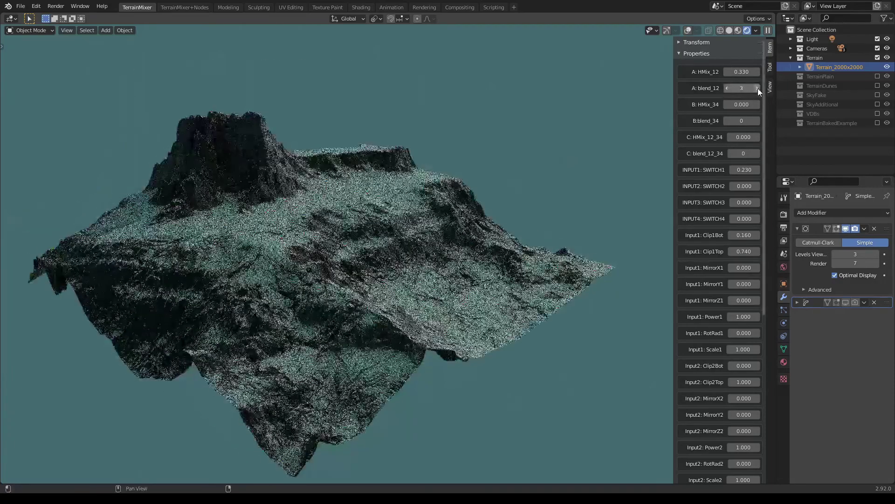
{"action": "left_click", "coordinate": [757, 88]}
{"action": "left_click", "coordinate": [758, 88]}
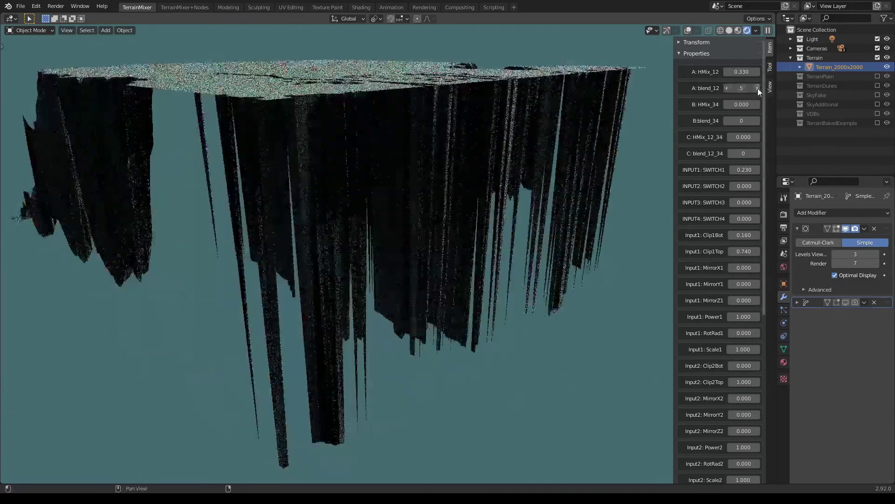
{"action": "left_click", "coordinate": [757, 88]}
{"action": "left_click", "coordinate": [758, 88]}
{"action": "left_click", "coordinate": [757, 88]}
{"action": "left_click", "coordinate": [757, 88]}
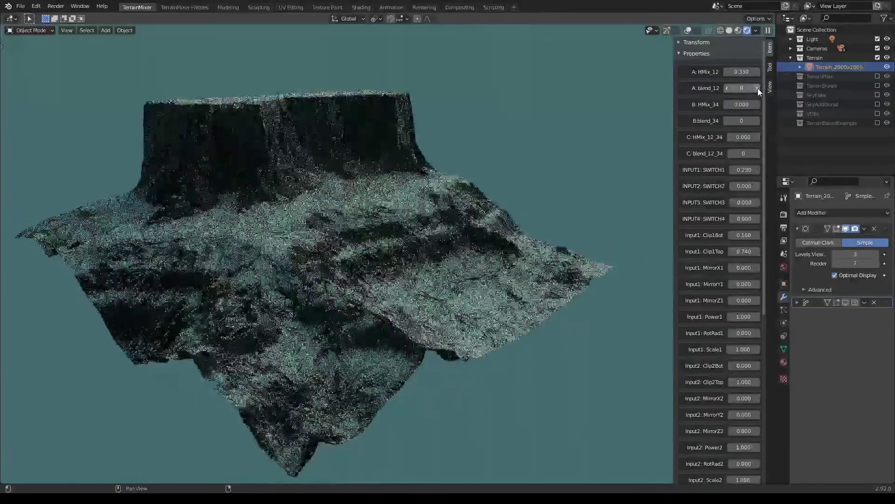
{"action": "left_click", "coordinate": [757, 88]}
{"action": "left_click", "coordinate": [758, 88]}
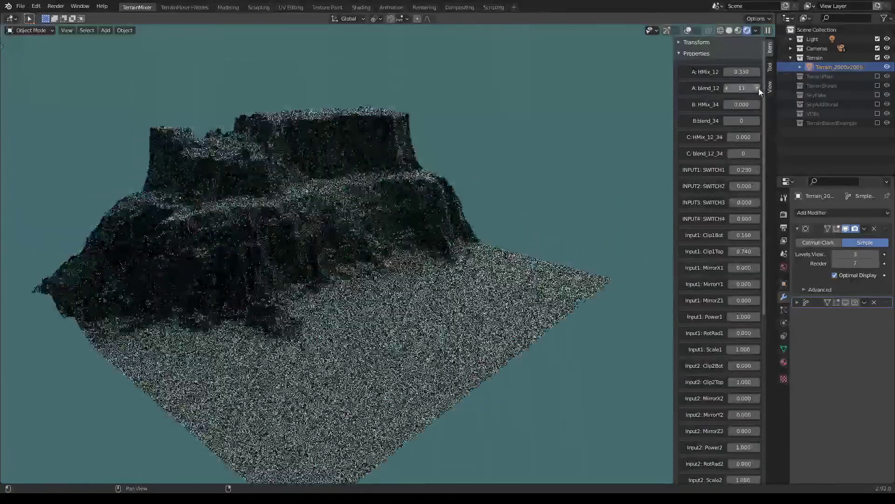
{"action": "left_click", "coordinate": [757, 89]}
{"action": "left_click", "coordinate": [757, 89]}
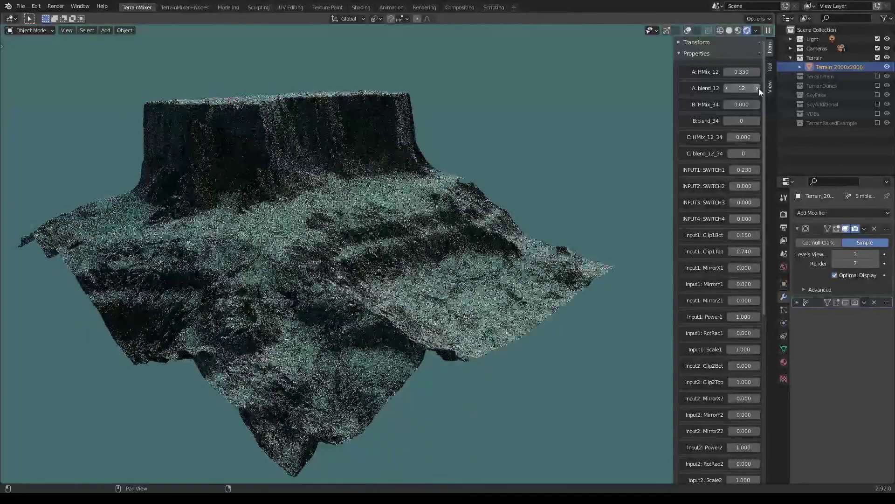
{"action": "left_click", "coordinate": [758, 88]}
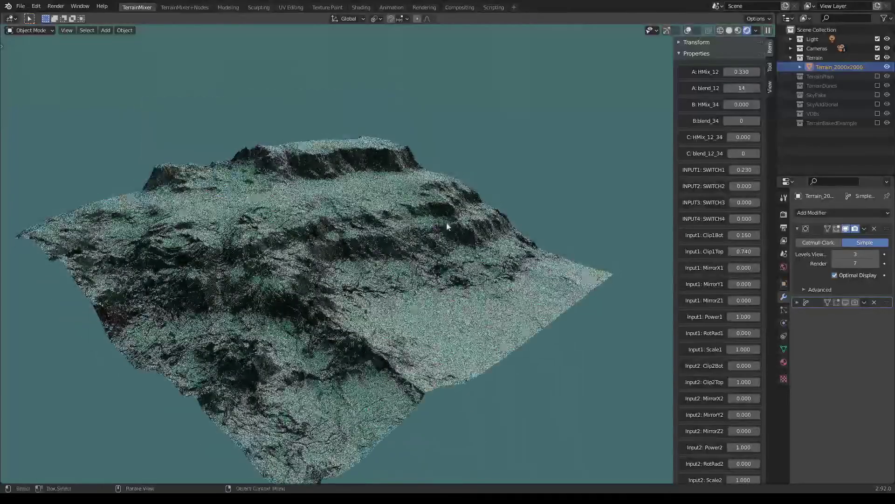
{"action": "mouse_move", "coordinate": [448, 223]}
{"action": "middle_mouse_down"}
{"action": "mouse_move", "coordinate": [446, 212]}
{"action": "mouse_move", "coordinate": [490, 233]}
{"action": "mouse_move", "coordinate": [496, 208]}
{"action": "middle_mouse_up"}
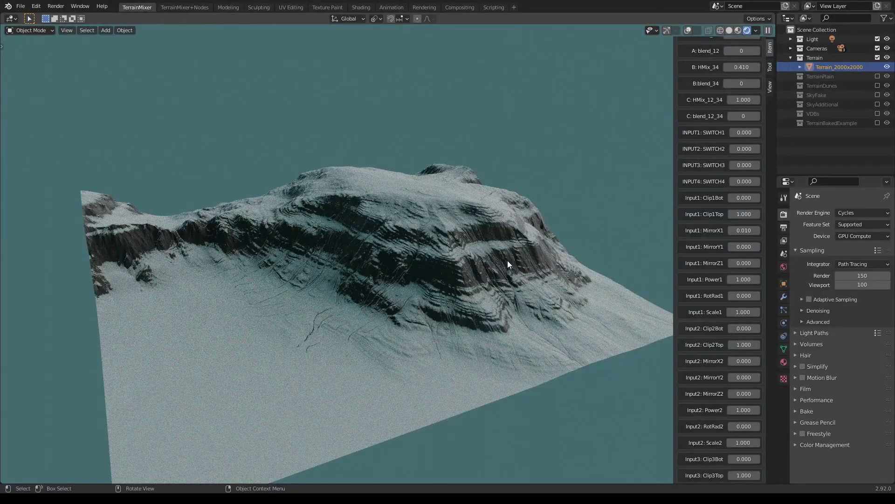
Show the terrain's modifier stack with its Subdivision and SimpleDeform modifiers.
{"action": "middle_click_drag", "start_coordinate": [508, 264], "coordinate": [480, 277]}
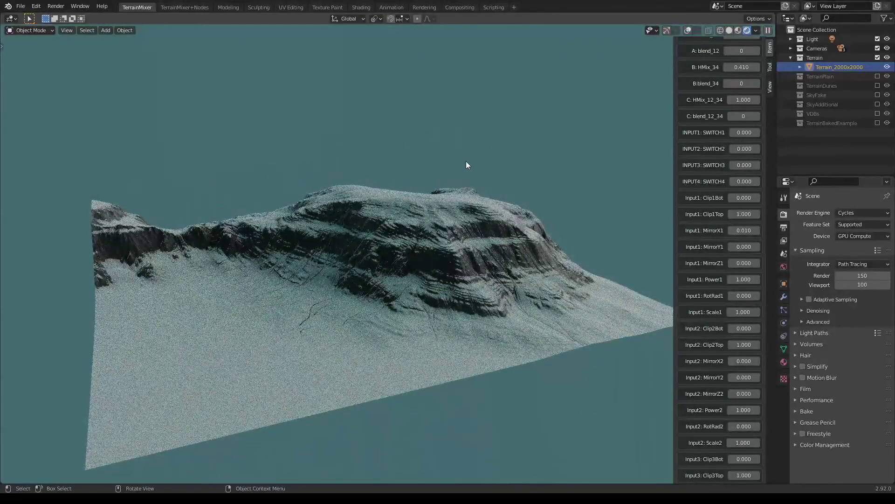
{"action": "left_click", "coordinate": [784, 297]}
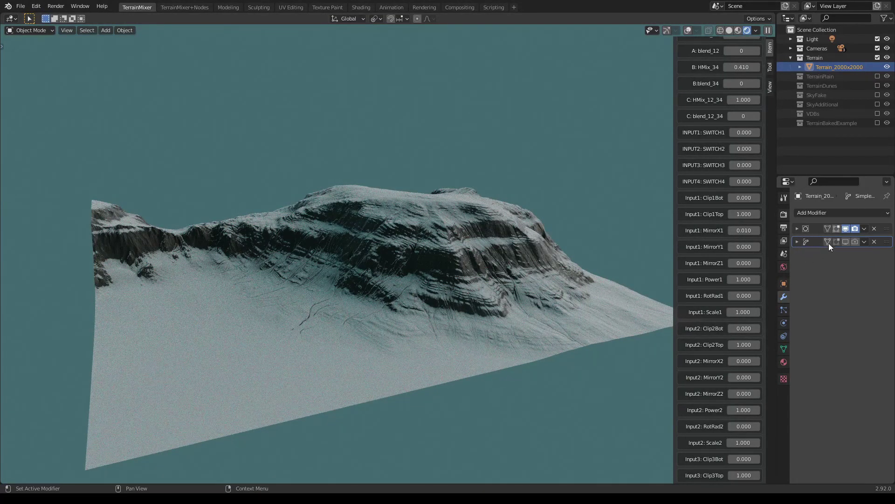
Expand the SimpleDeform modifier and display its Stretch (factor 0.005, X axis) in the viewport.
{"action": "left_click", "coordinate": [798, 241]}
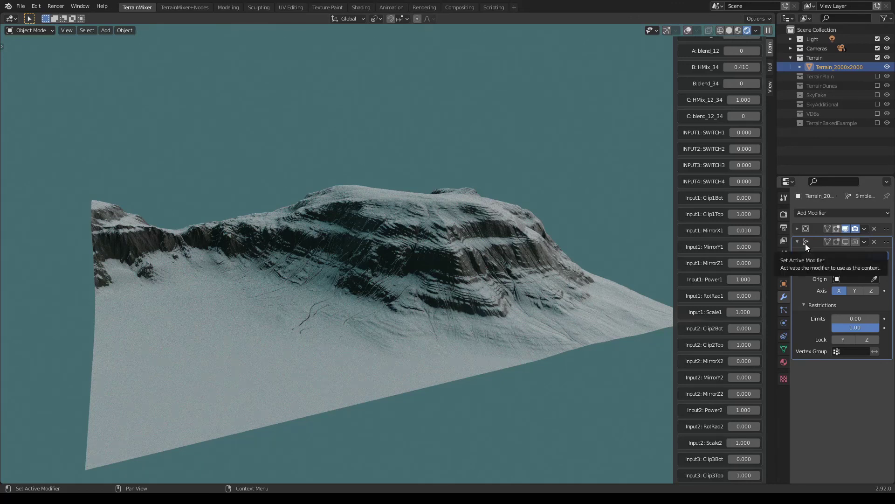
{"action": "left_click", "coordinate": [846, 242]}
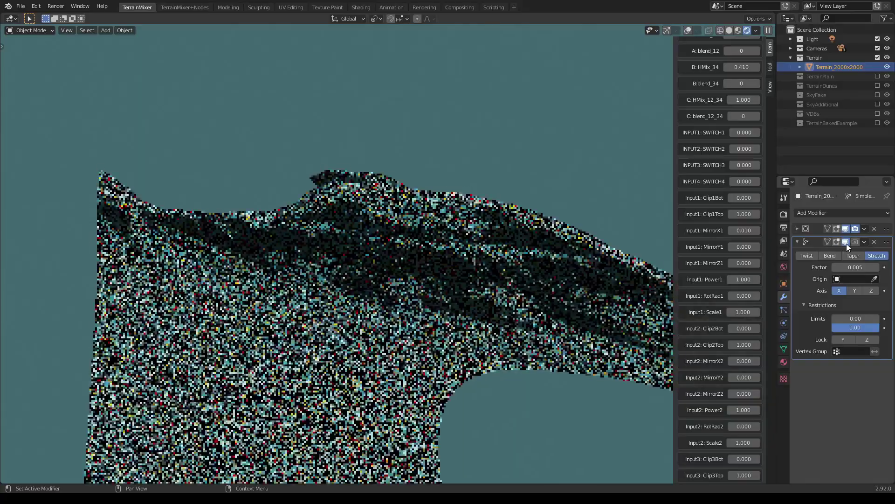
{"action": "middle_click_drag", "start_coordinate": [420, 354], "coordinate": [458, 282]}
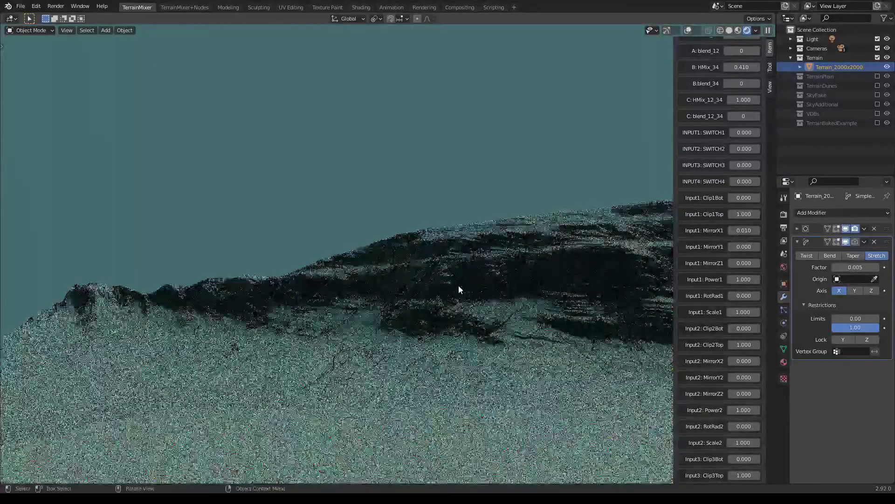
Set B: HMix_34 to 0.630 and C: HMix_12_34 to 0.360, raising jagged peaks.
{"action": "scroll", "coordinate": [739, 86], "scroll_direction": "up", "scroll_amount": 2}
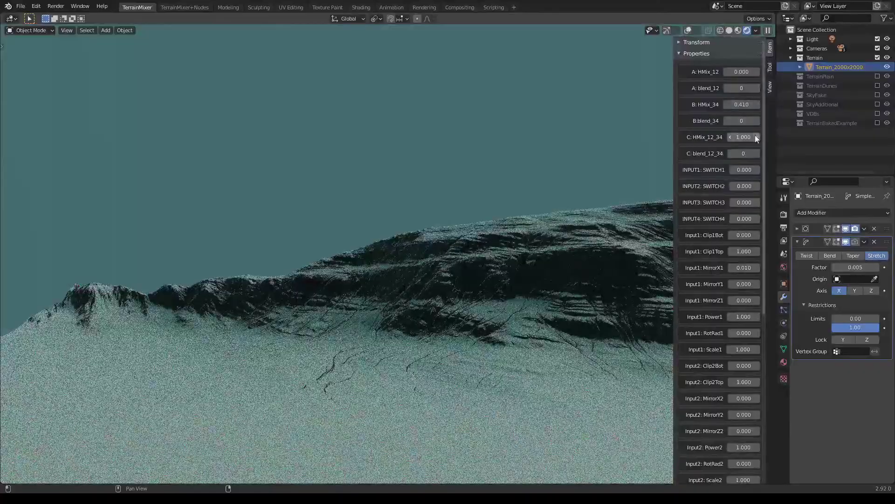
{"action": "mouse_move", "coordinate": [741, 104]}
{"action": "left_mouse_down"}
{"action": "mouse_move", "coordinate": [785, 104]}
{"action": "mouse_move", "coordinate": [725, 104]}
{"action": "left_mouse_up"}
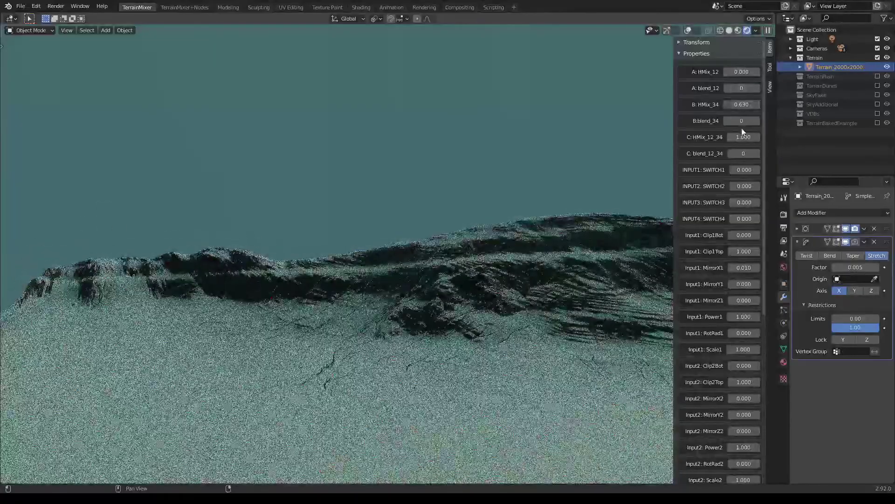
{"action": "mouse_move", "coordinate": [743, 137]}
{"action": "left_mouse_down"}
{"action": "mouse_move", "coordinate": [723, 137]}
{"action": "mouse_move", "coordinate": [745, 137]}
{"action": "left_mouse_up"}
{"action": "scroll", "coordinate": [359, 232], "scroll_direction": "down", "scroll_amount": 1}
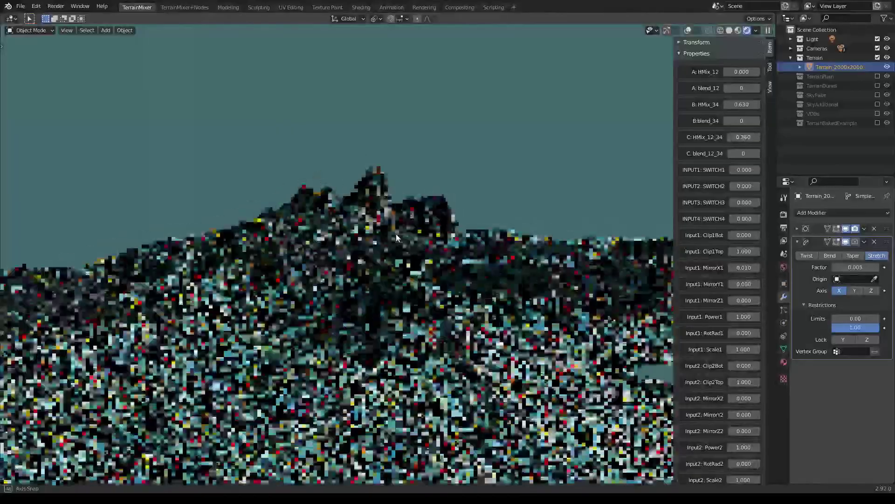
{"action": "middle_click_drag", "start_coordinate": [396, 233], "coordinate": [455, 244]}
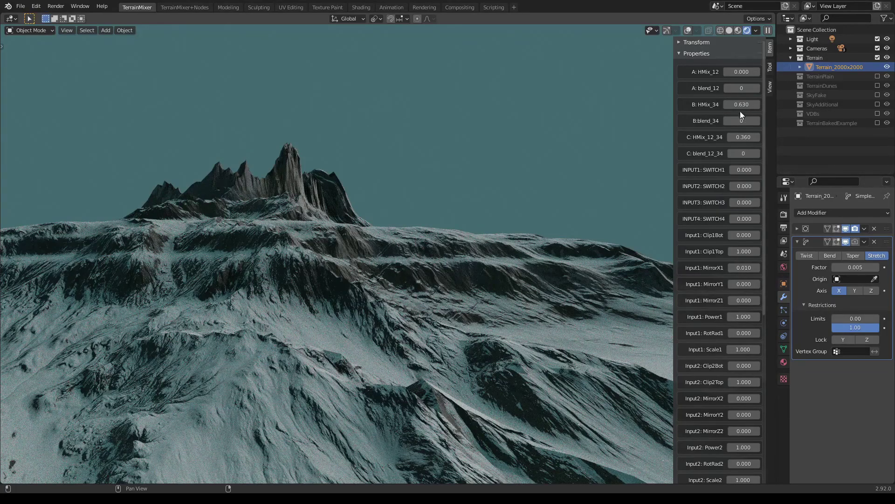
Raise B: HMix_34 to 0.830 and INPUT4: SWITCH4 to 1.000.
{"action": "left_click_drag", "start_coordinate": [741, 104], "coordinate": [751, 105]}
{"action": "scroll", "coordinate": [726, 394], "scroll_direction": "down", "scroll_amount": 3}
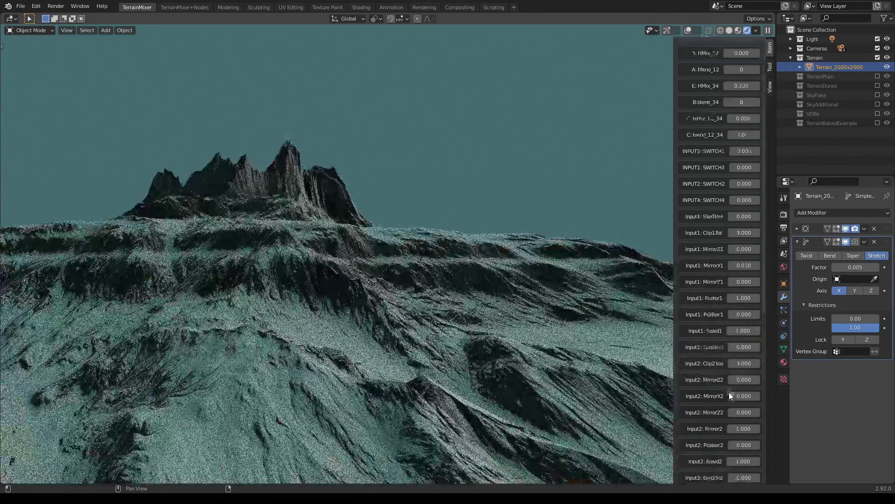
{"action": "scroll", "coordinate": [730, 389], "scroll_direction": "up", "scroll_amount": 3}
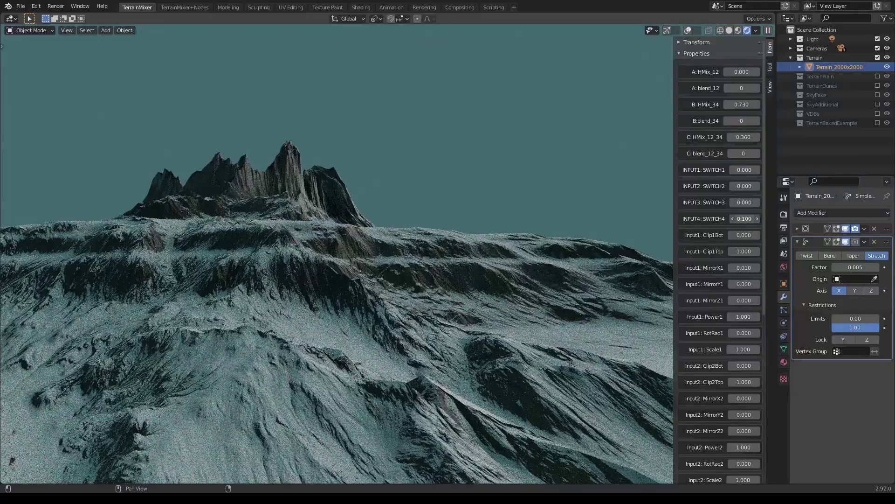
{"action": "mouse_move", "coordinate": [745, 219]}
{"action": "left_mouse_down"}
{"action": "mouse_move", "coordinate": [840, 219]}
{"action": "mouse_move", "coordinate": [756, 219]}
{"action": "left_mouse_up"}
{"action": "middle_click_drag", "start_coordinate": [472, 279], "coordinate": [468, 259]}
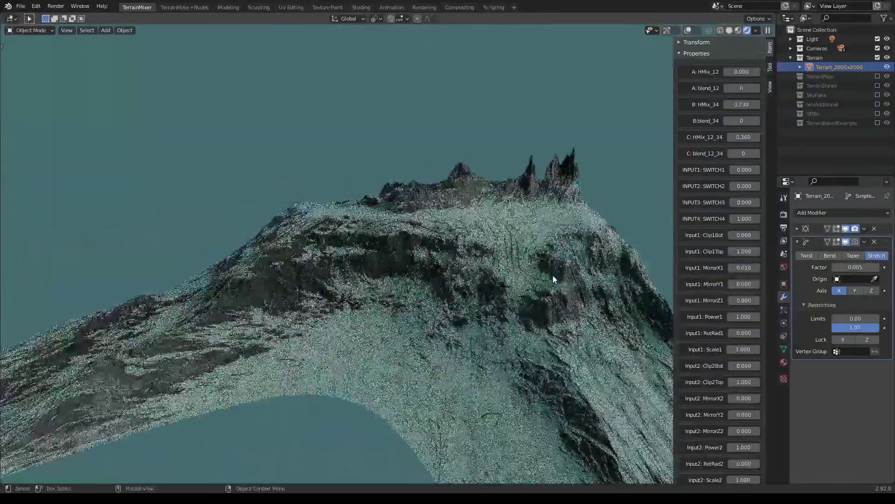
{"action": "middle_click_drag", "start_coordinate": [503, 262], "coordinate": [490, 243]}
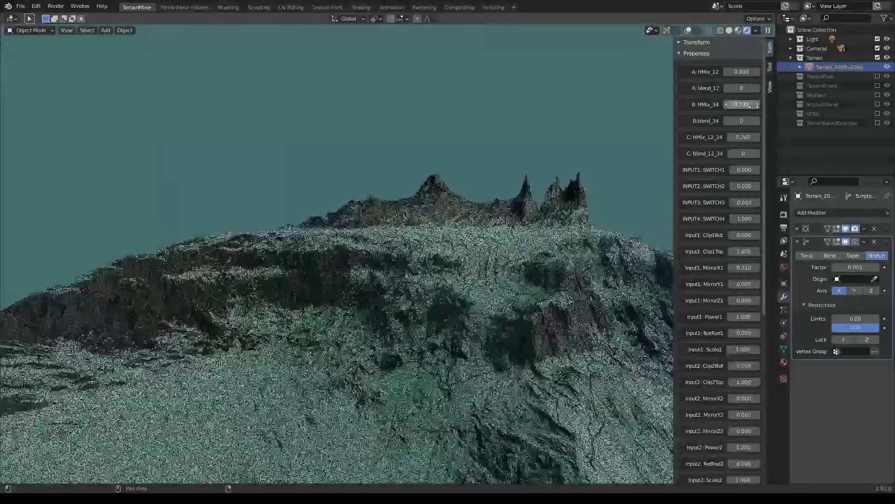
{"action": "left_click", "coordinate": [757, 104]}
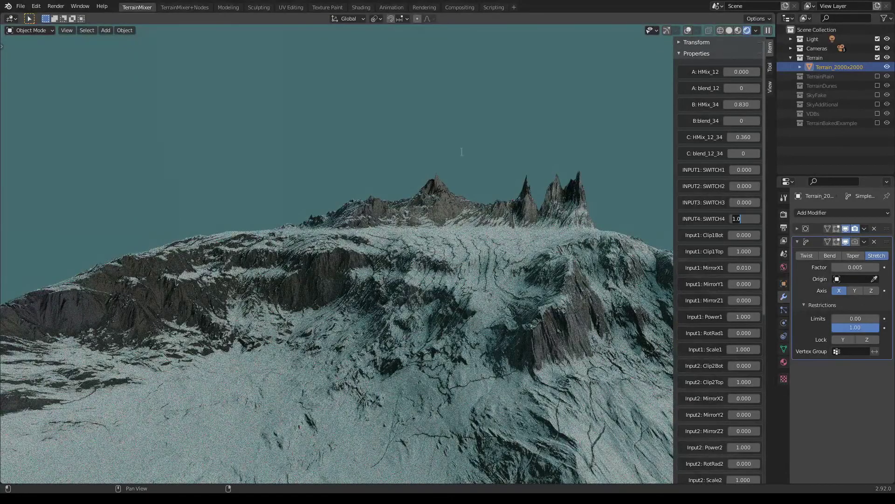
{"action": "key", "text": "Return"}
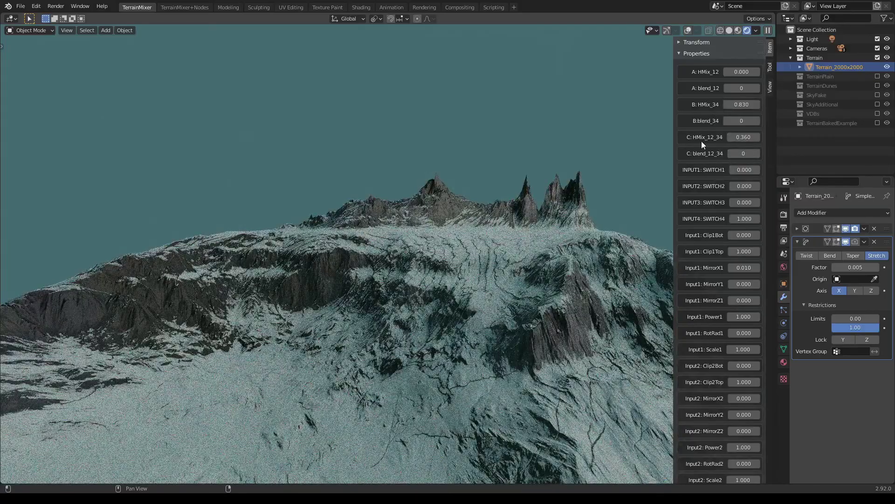
Raise C: HMix_12_34 to 0.880 and orbit to view the stacked terraced ridges.
{"action": "left_click", "coordinate": [757, 138]}
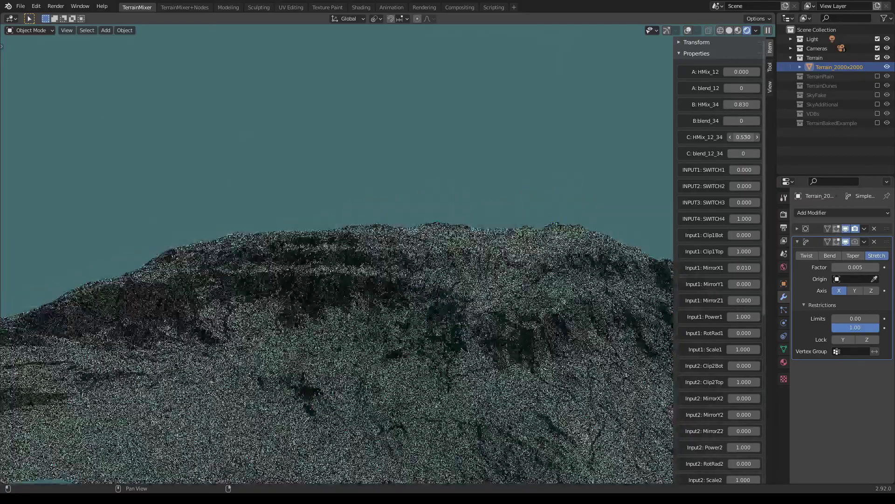
{"action": "left_click", "coordinate": [757, 137]}
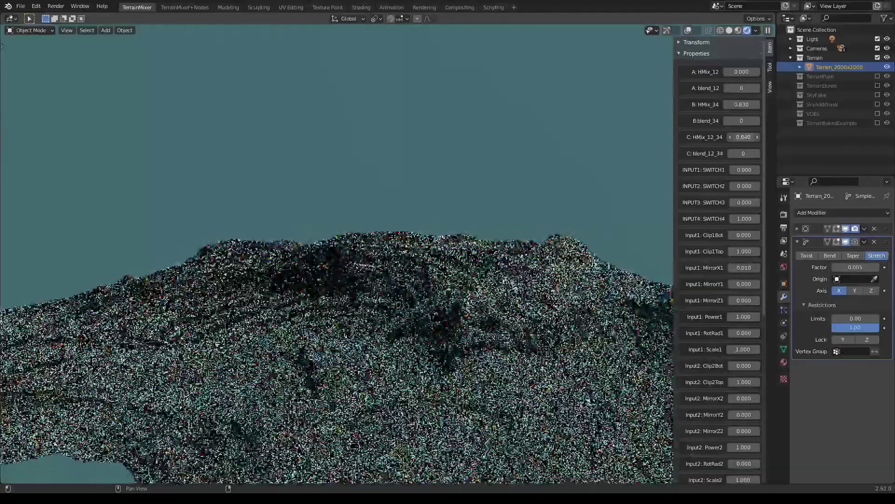
{"action": "left_click_drag", "start_coordinate": [744, 137], "coordinate": [752, 137]}
{"action": "middle_click_drag", "start_coordinate": [430, 175], "coordinate": [465, 171]}
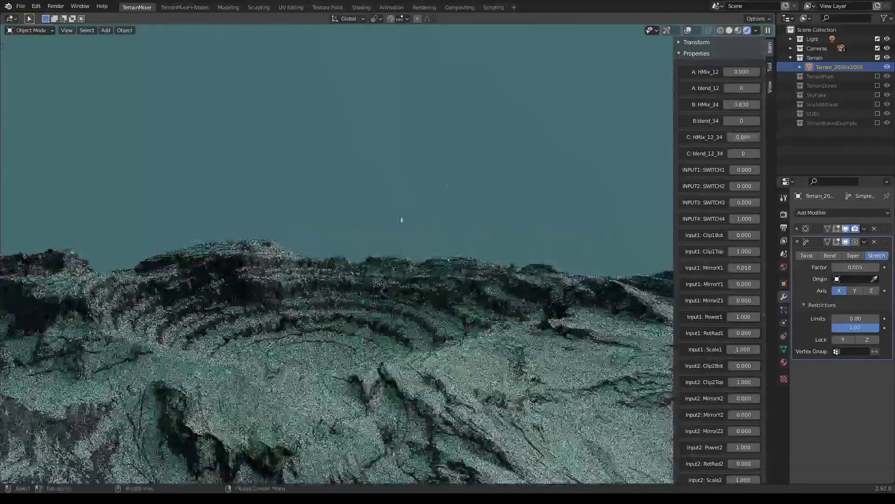
{"action": "middle_click_drag", "start_coordinate": [377, 217], "coordinate": [373, 214]}
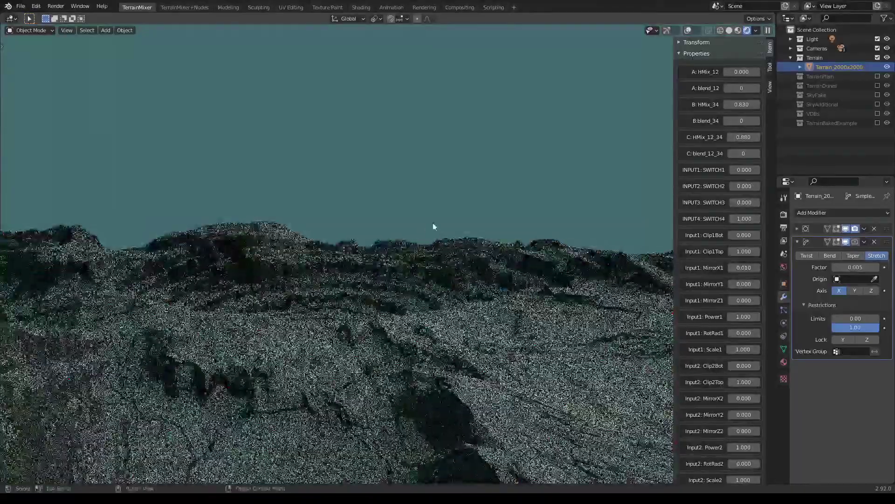
{"action": "middle_click_drag", "start_coordinate": [289, 255], "coordinate": [427, 230]}
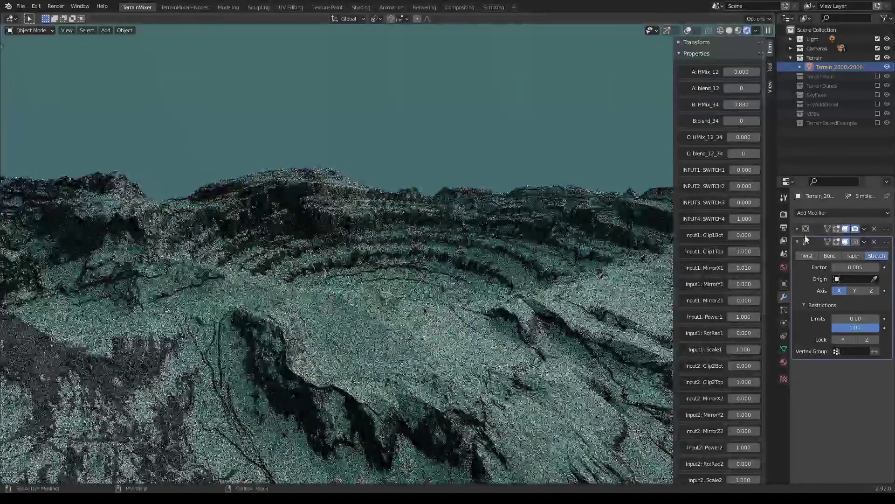
Raise the Subdivision modifier's viewport level to 6 and orbit to inspect the finer terrace rings.
{"action": "left_click", "coordinate": [797, 241]}
{"action": "left_click", "coordinate": [797, 229]}
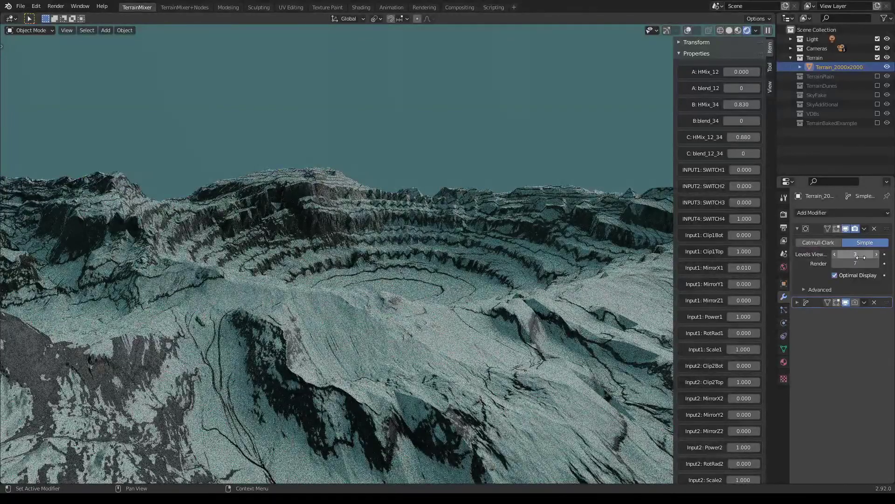
{"action": "middle_click_drag", "start_coordinate": [494, 257], "coordinate": [422, 228], "text": "shift"}
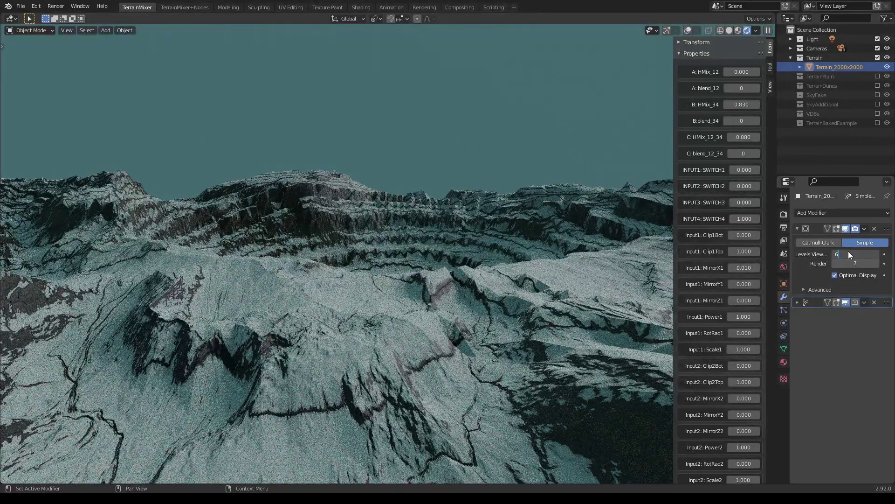
{"action": "key", "text": "Return"}
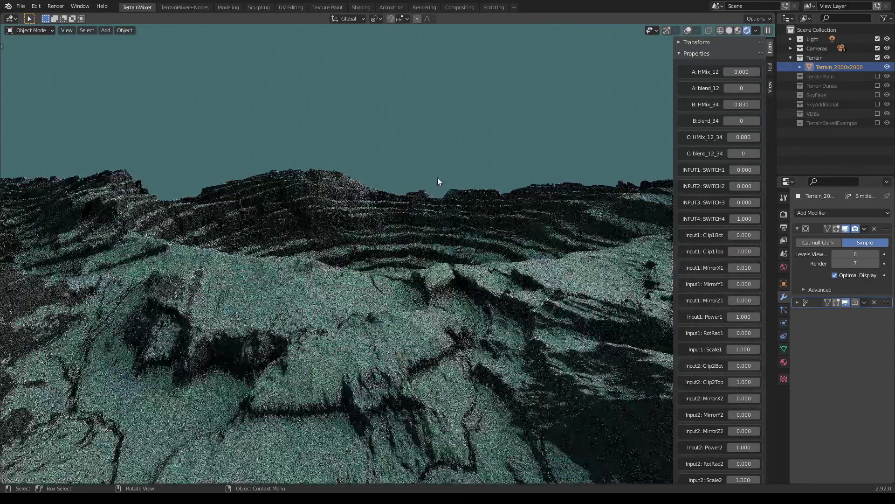
{"action": "middle_click_drag", "start_coordinate": [327, 201], "coordinate": [329, 221]}
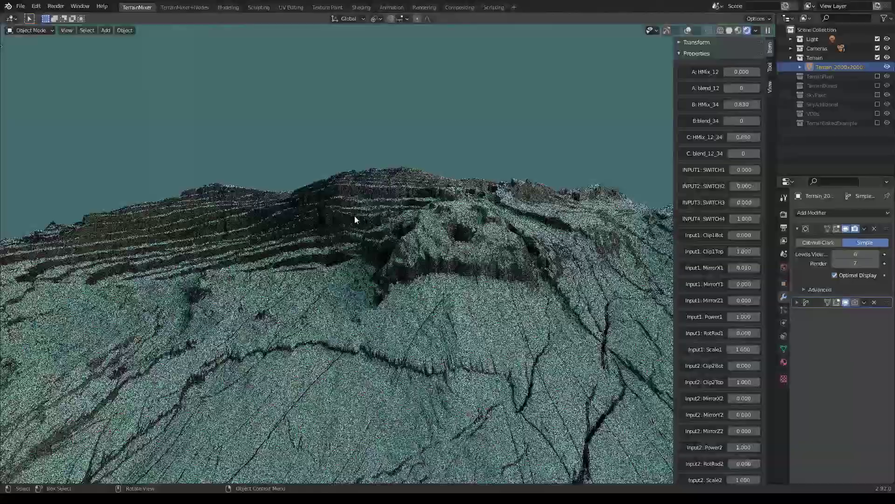
{"action": "middle_click_drag", "start_coordinate": [357, 211], "coordinate": [414, 212]}
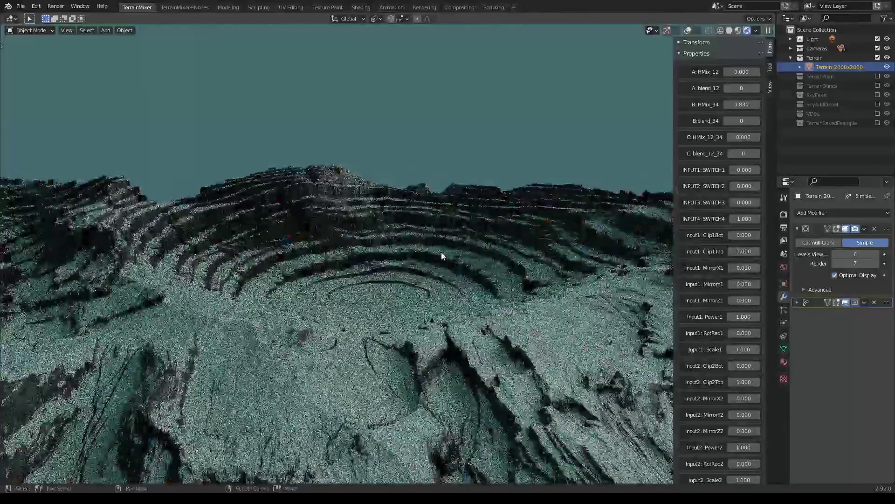
{"action": "middle_click_drag", "start_coordinate": [435, 244], "coordinate": [432, 239]}
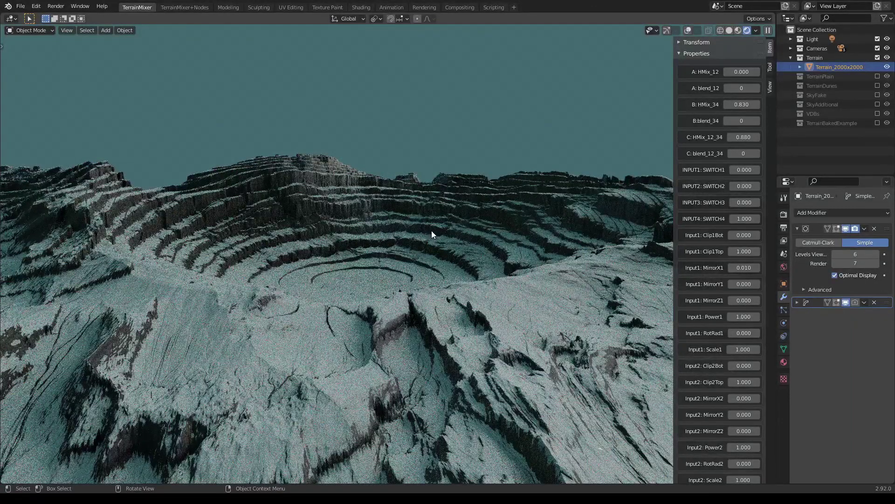
{"action": "scroll", "coordinate": [347, 192], "scroll_direction": "up", "scroll_amount": 2}
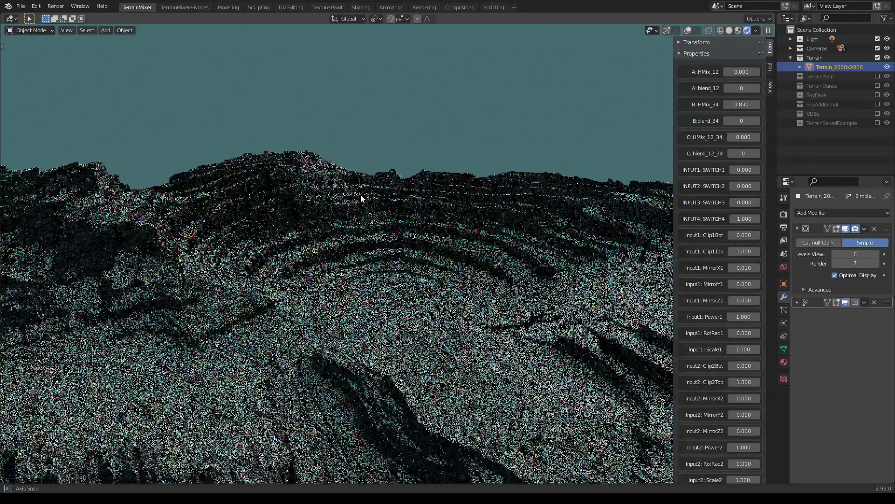
{"action": "middle_click_drag", "start_coordinate": [462, 216], "coordinate": [445, 203], "text": "shift"}
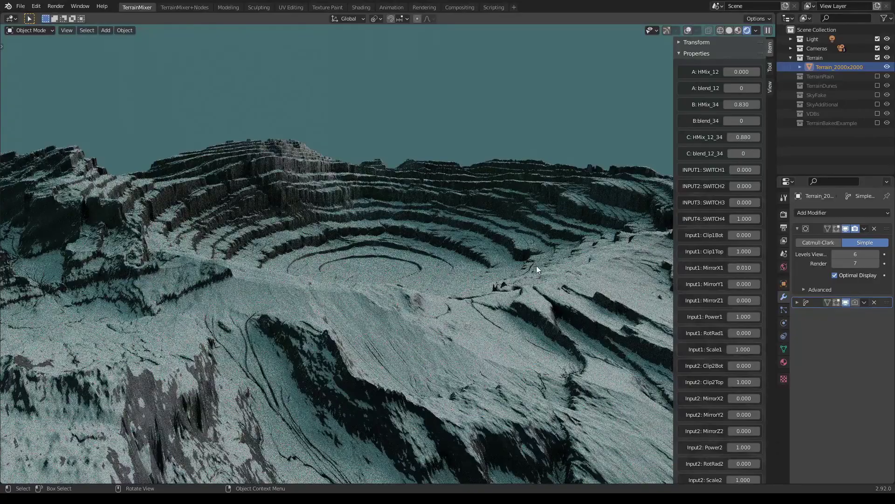
{"action": "middle_click_drag", "start_coordinate": [542, 247], "coordinate": [532, 221]}
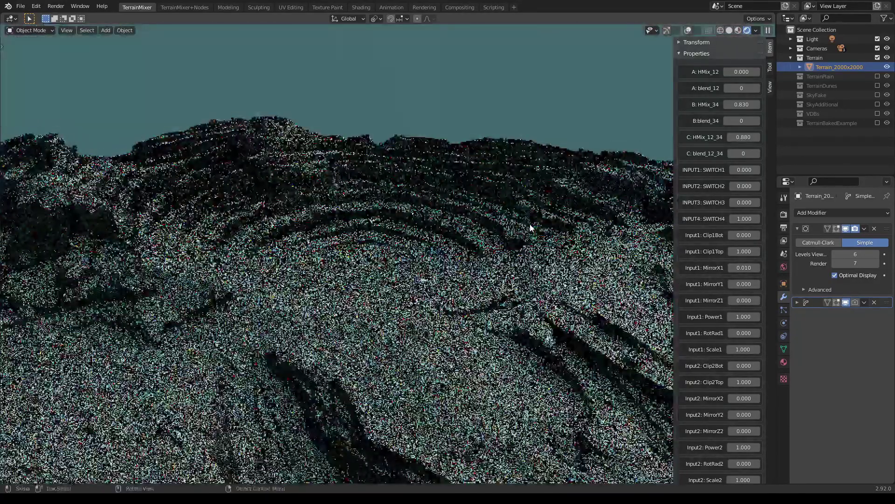